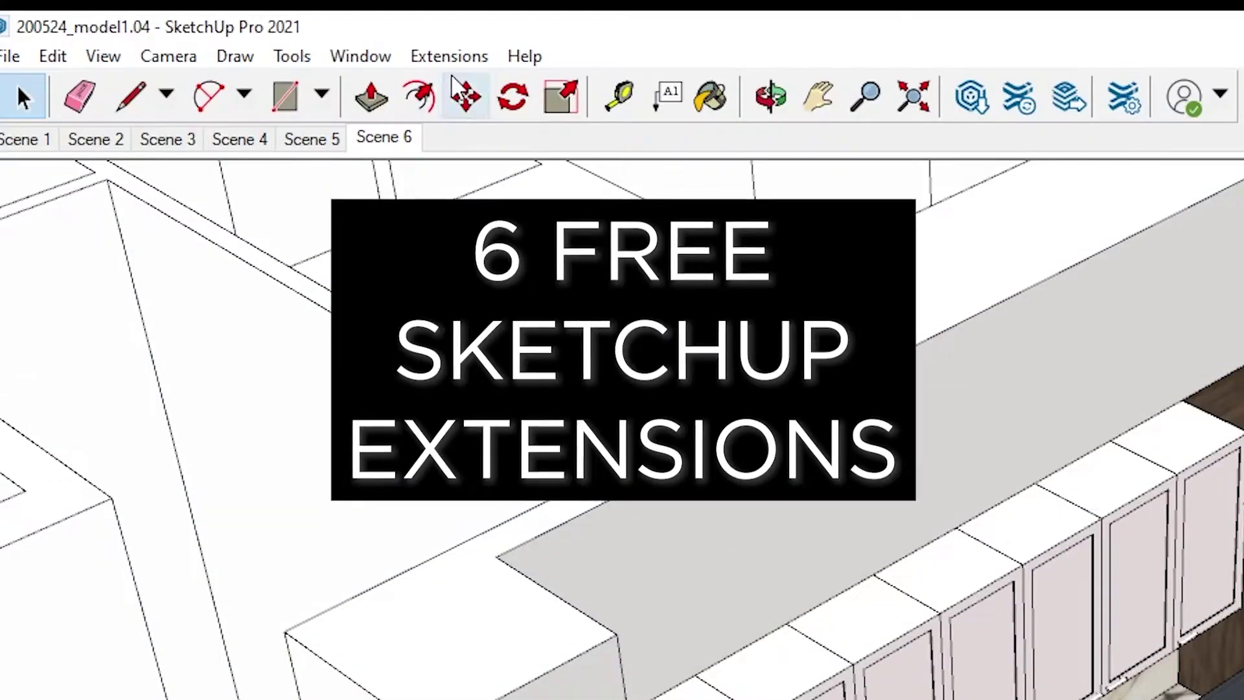
# Step: Review the installed extensions list in the Extension Manager
pyautogui.click(451, 57)
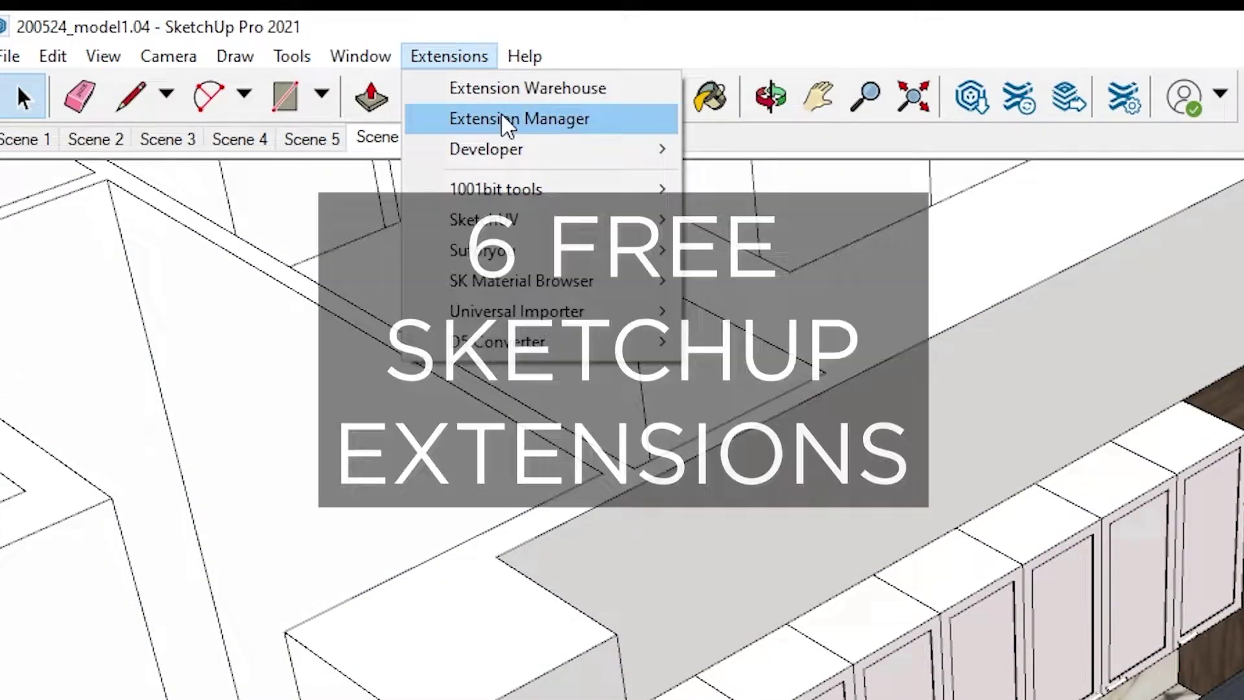
pyautogui.click(507, 125)
pyautogui.scroll(-2, 468, 286)
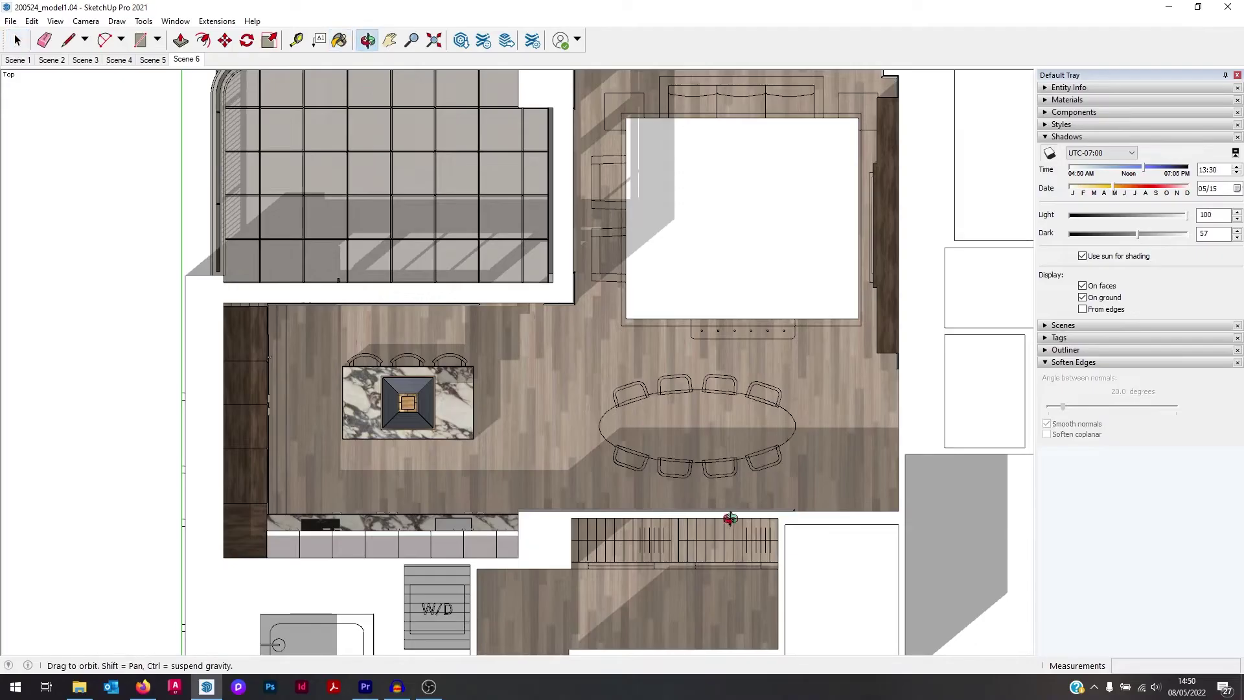
# Step: Orbit the floor plan into a tilted 3-D view and zoom toward the kitchen
pyautogui.moveTo(730, 519); pyautogui.dragTo(388, 194)
pyautogui.scroll(4, 383, 191)
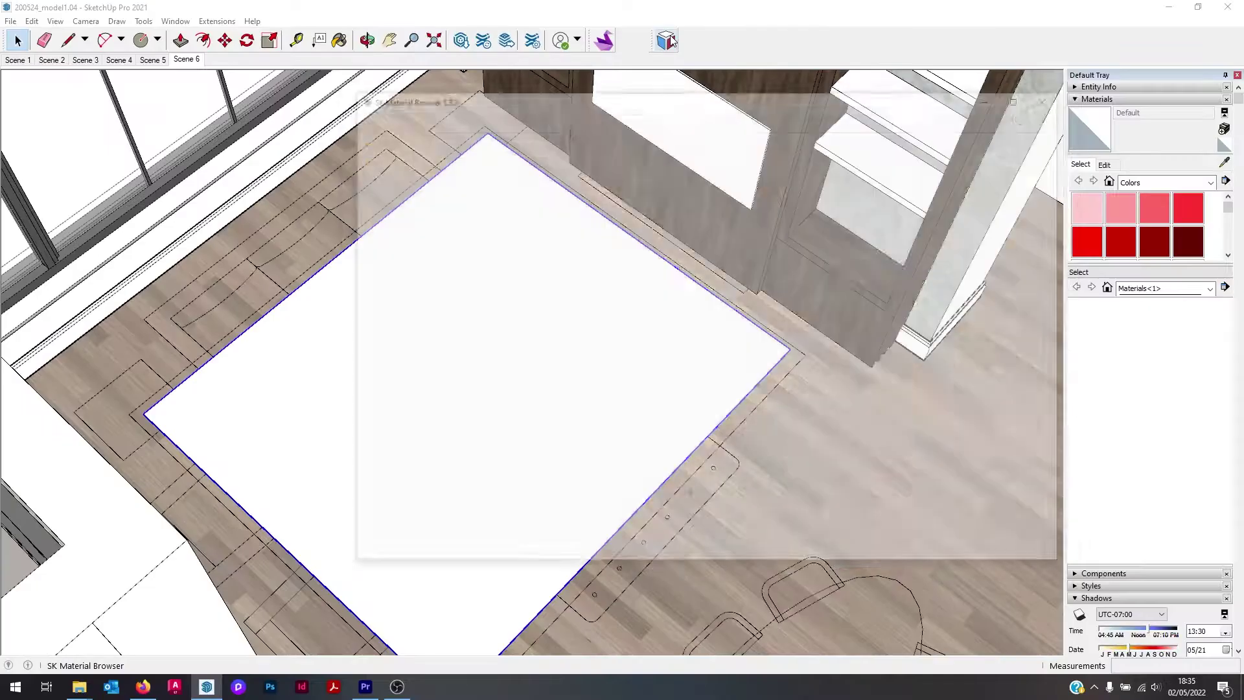
# Step: Paint the rug with the Hide_Cadre 02 texture from 01 TEXTURES > FLOORING-RUG
pyautogui.click(411, 115)
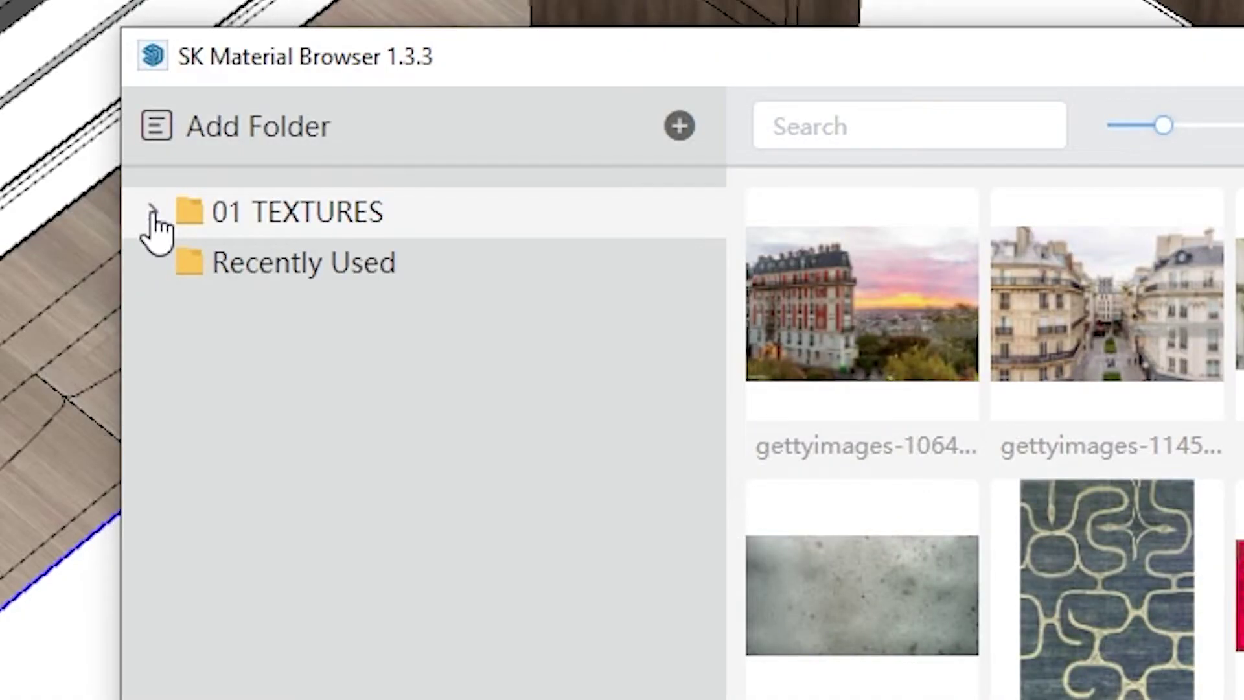
pyautogui.click(355, 150)
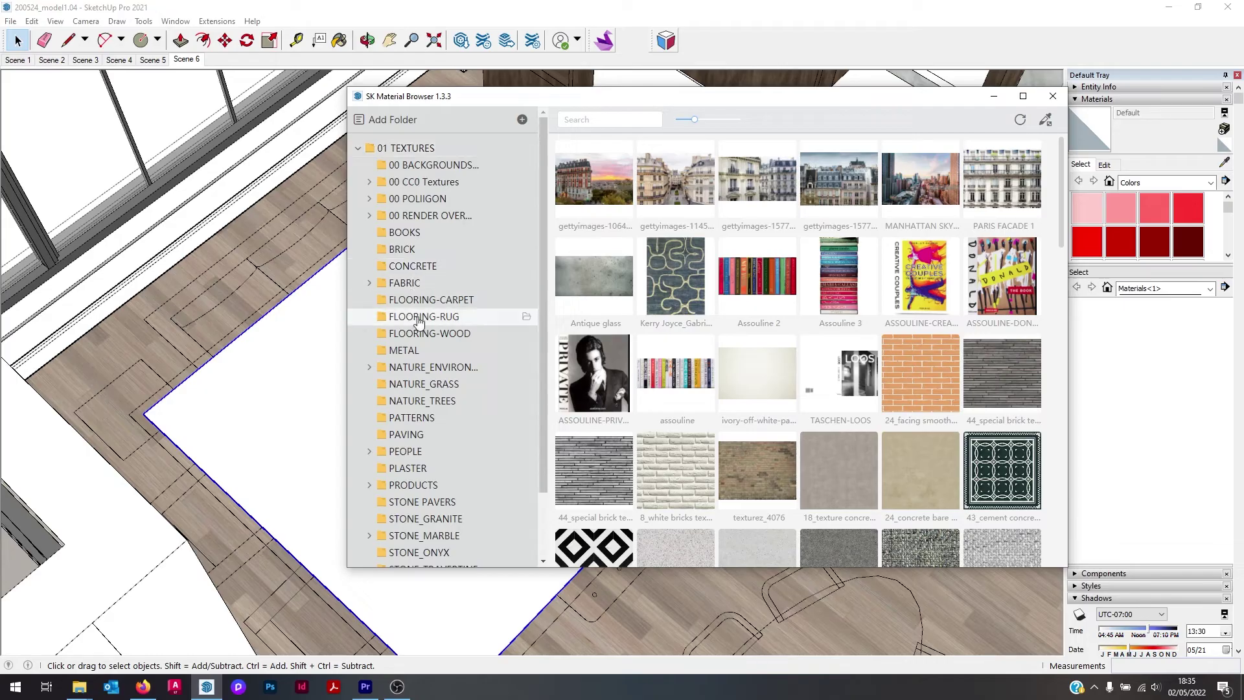
pyautogui.click(419, 322)
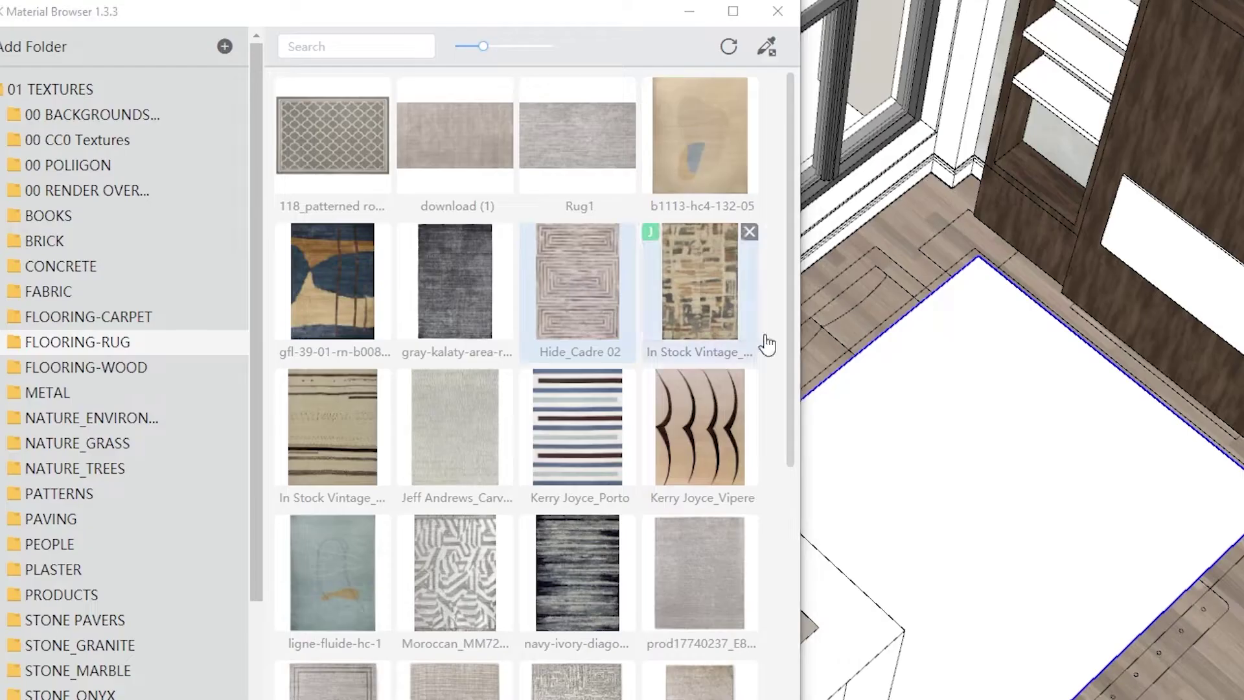
pyautogui.click(987, 399)
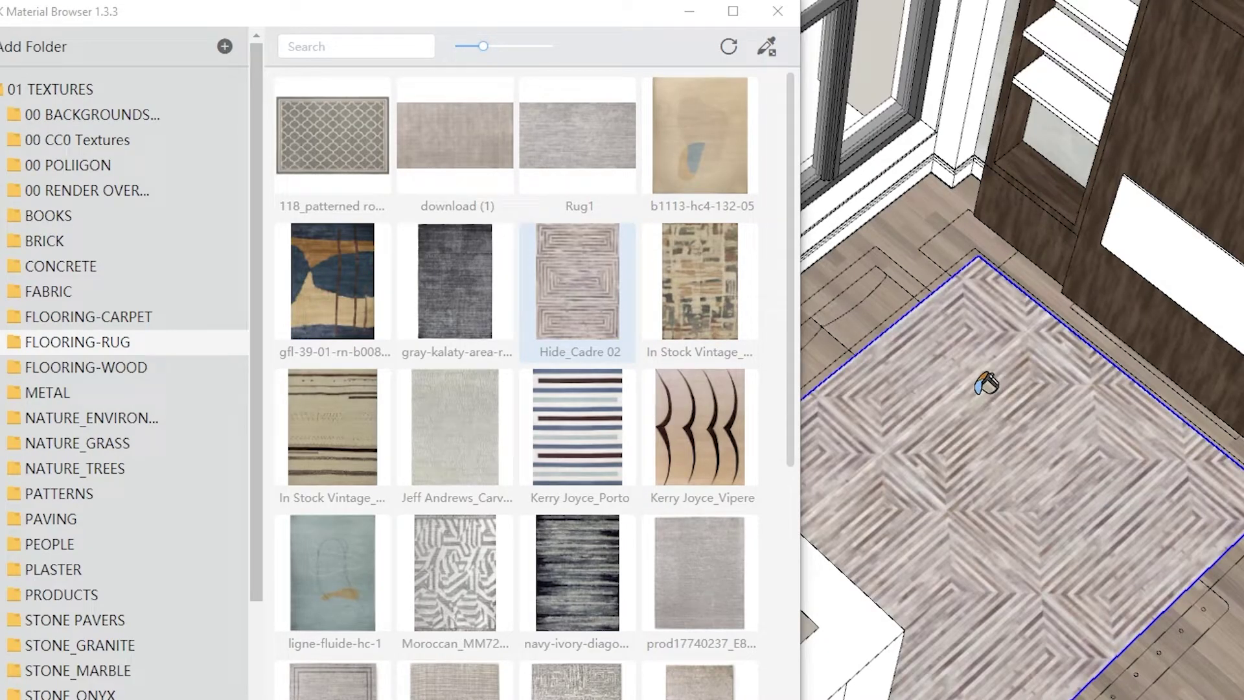
# Step: Repaint the rug with the vintage rug texture, then sample the dark wood texture
pyautogui.click(668, 289)
pyautogui.click(987, 418)
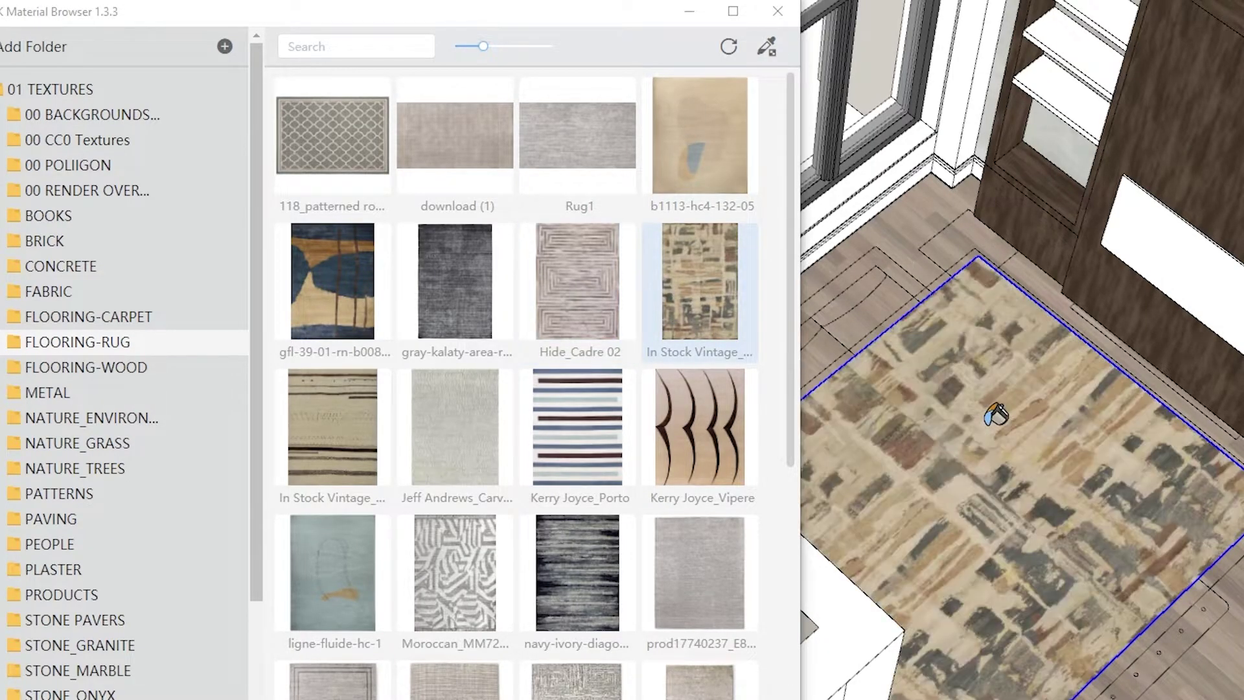
pyautogui.scroll(-5, 621, 428)
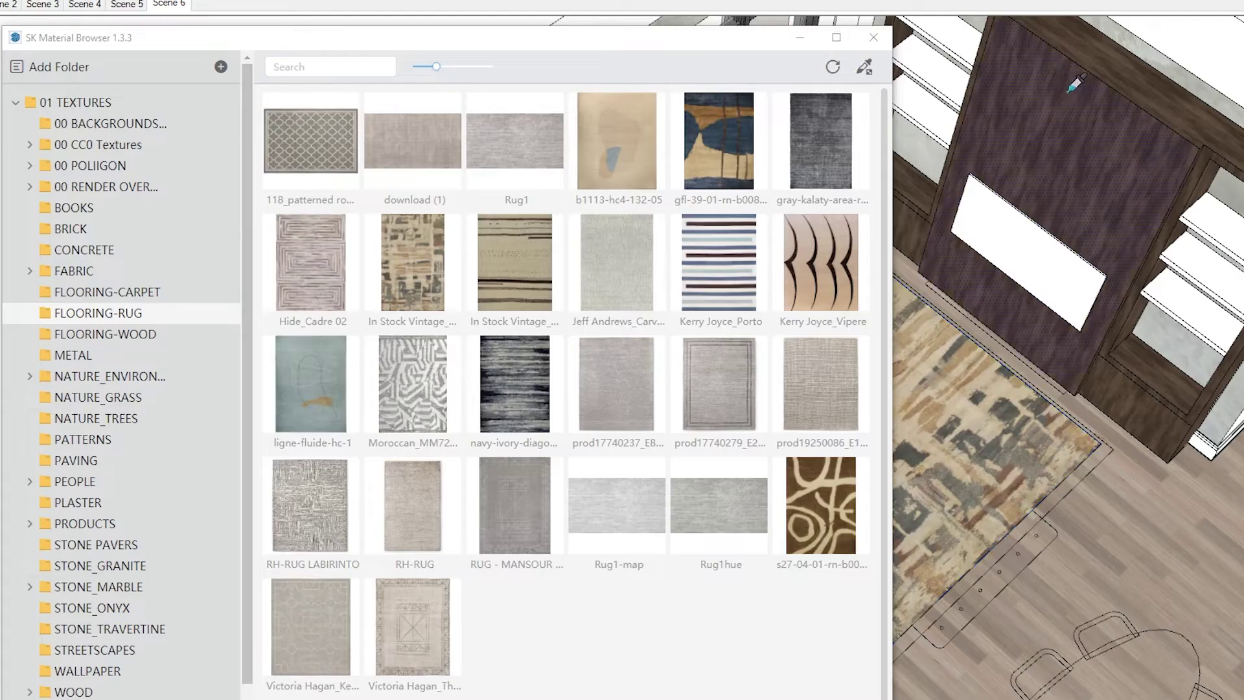
pyautogui.click(1074, 84)
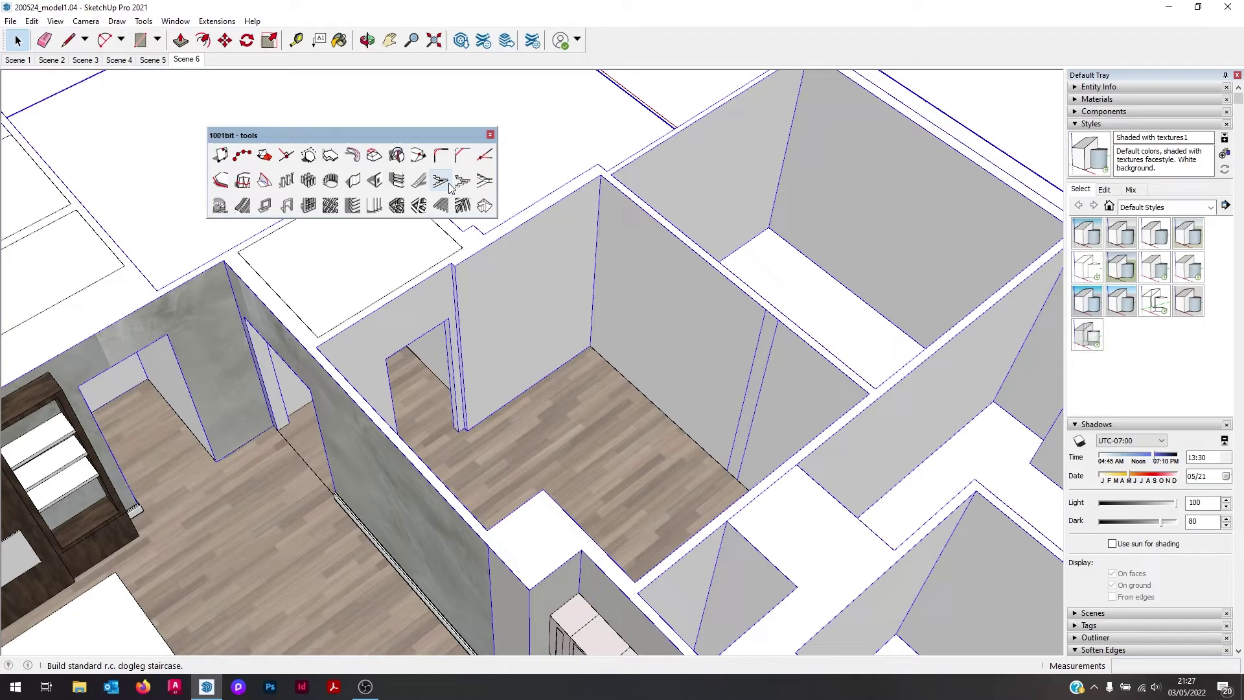
# Step: Build a 1001bit dogleg staircase in the stairwell and scale it
pyautogui.click(440, 182)
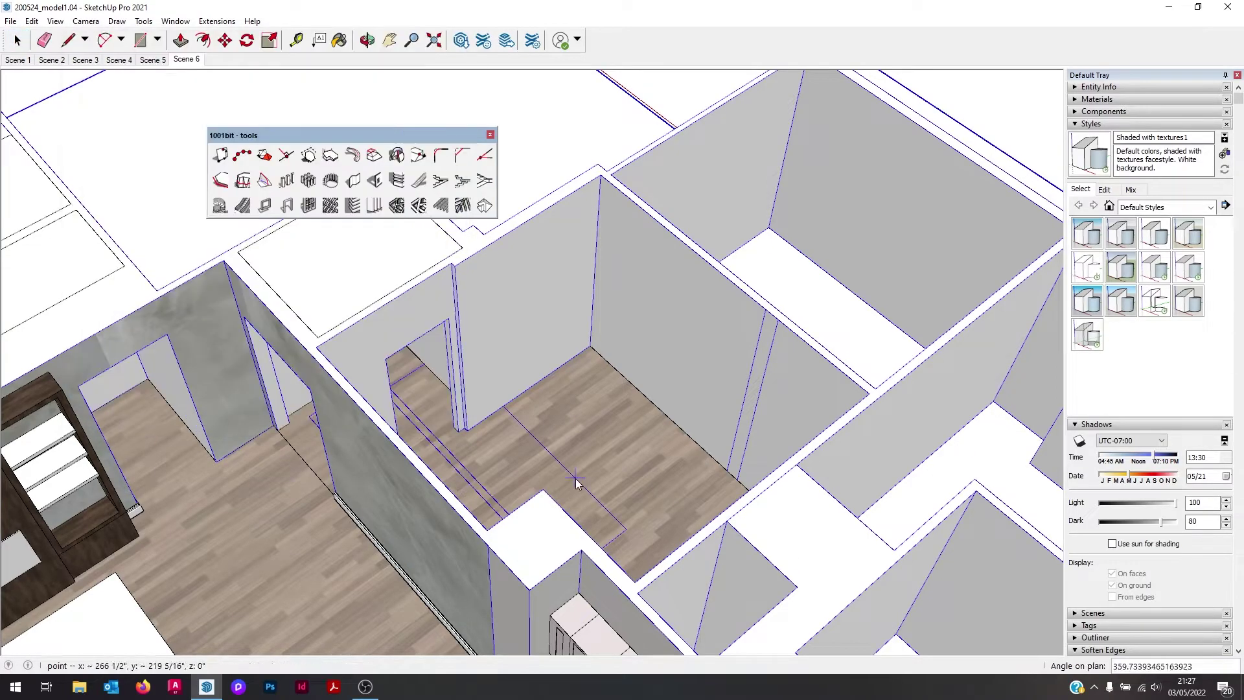
pyautogui.click(530, 447)
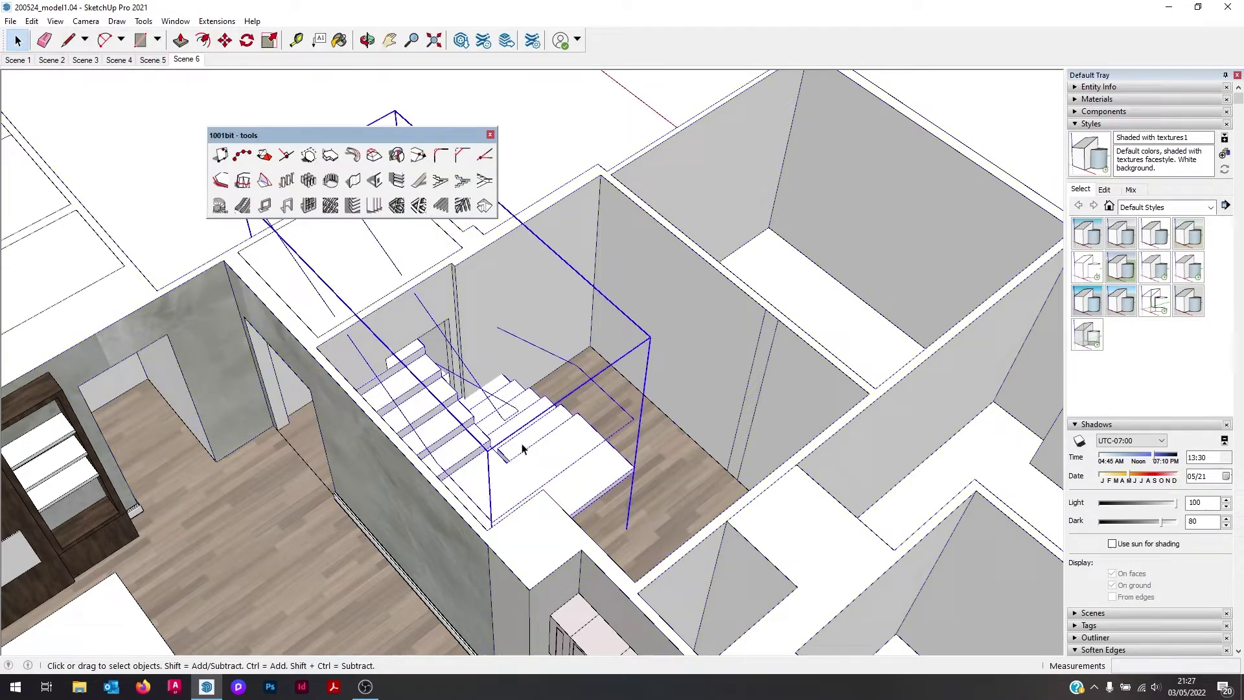
pyautogui.click(502, 447)
pyautogui.press('s')
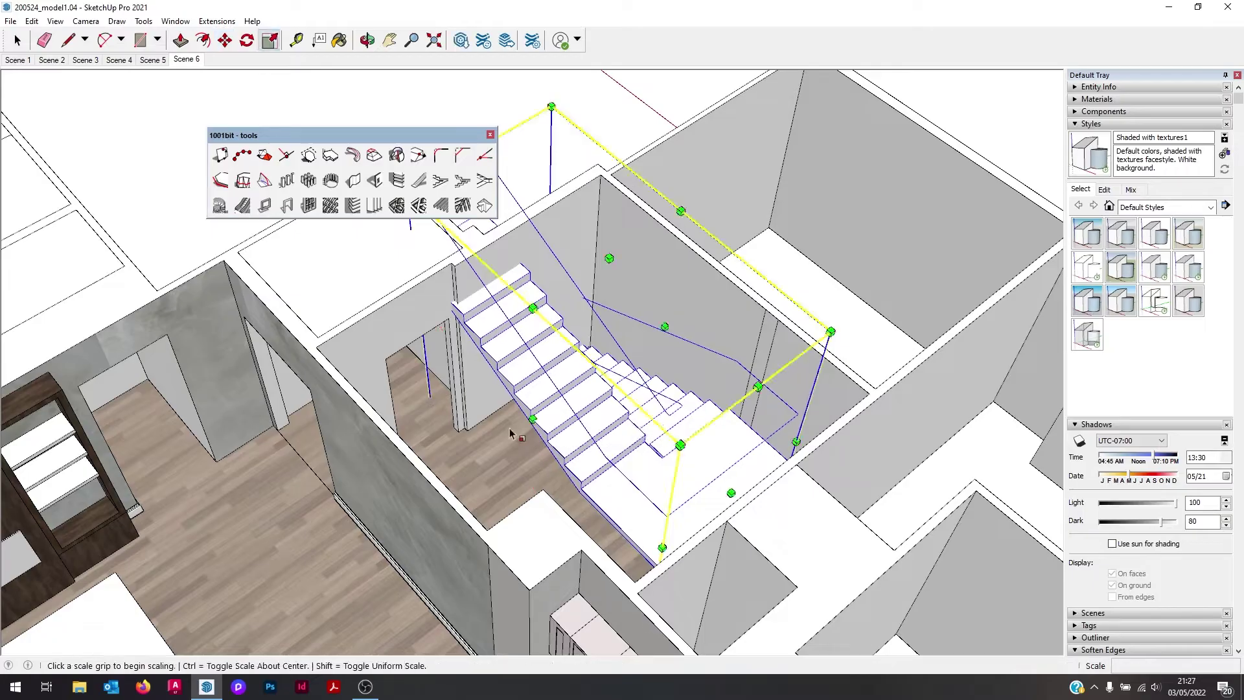
pyautogui.moveTo(513, 430); pyautogui.dragTo(616, 324, button='middle')
pyautogui.press('space')
# Step: Build a Type B spiral staircase with handrails in the stairwell instead
pyautogui.scroll(4, 616, 344)
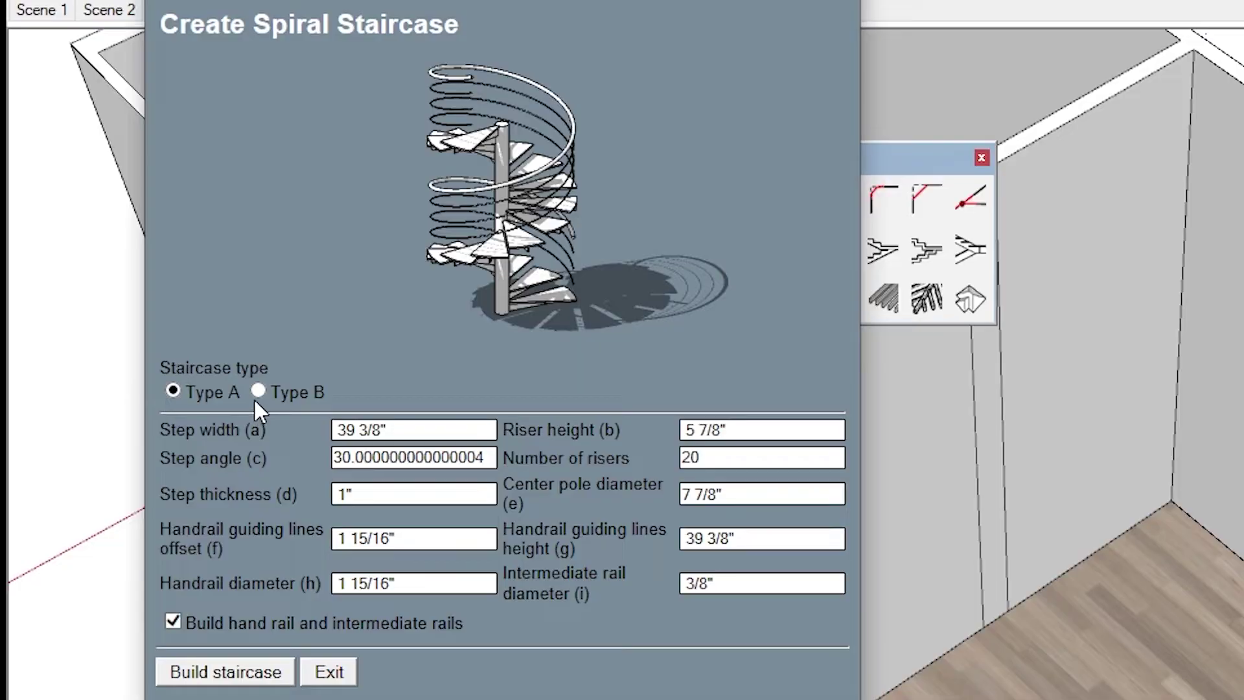
pyautogui.click(126, 251)
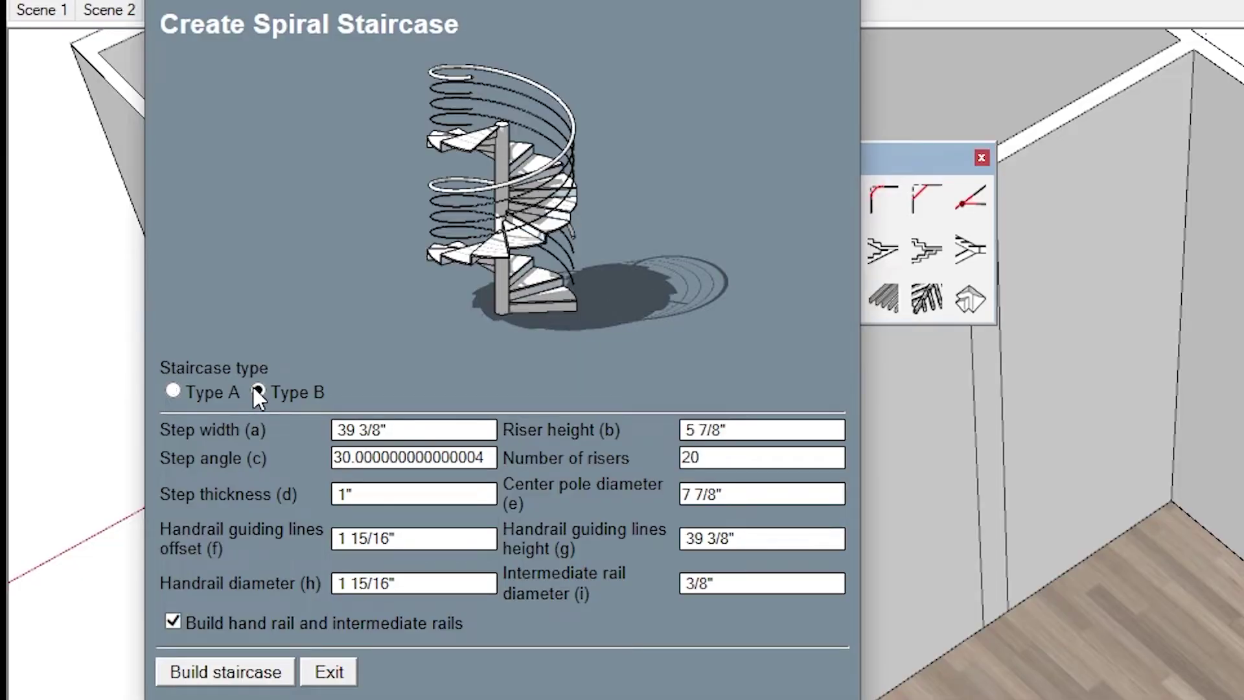
pyautogui.click(206, 667)
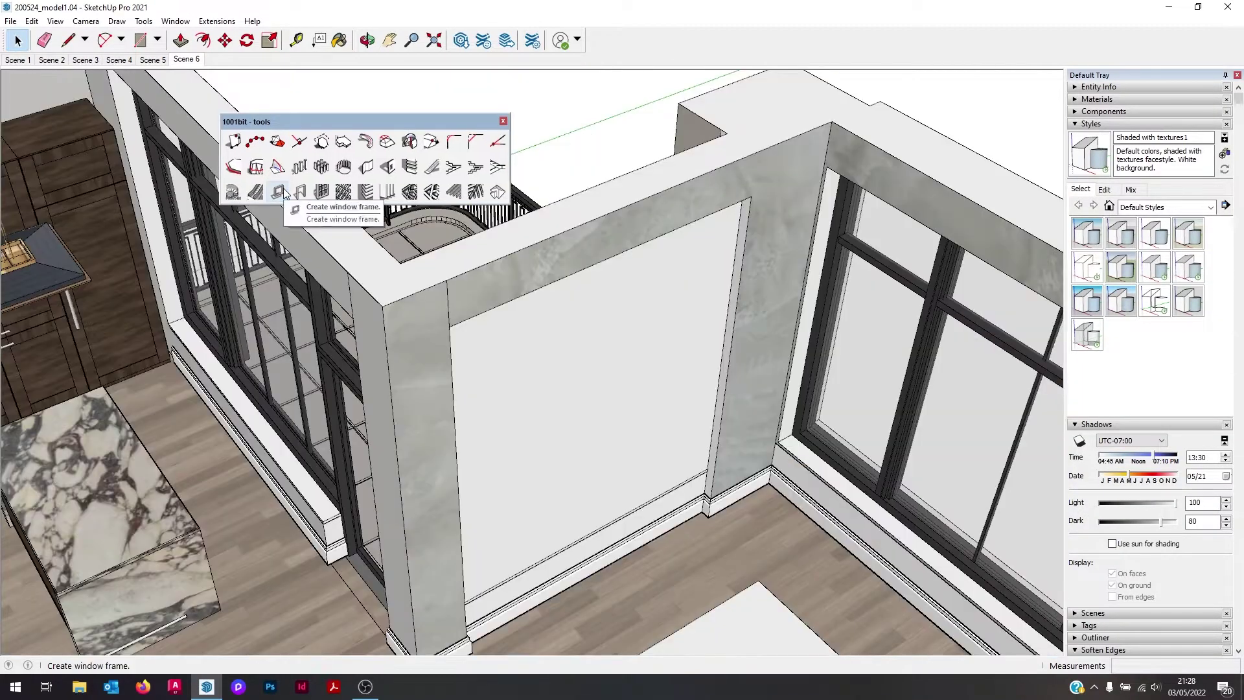
# Step: Try a recessed-edge window frame on the blank wall face, then undo it
pyautogui.click(287, 206)
pyautogui.click(85, 262)
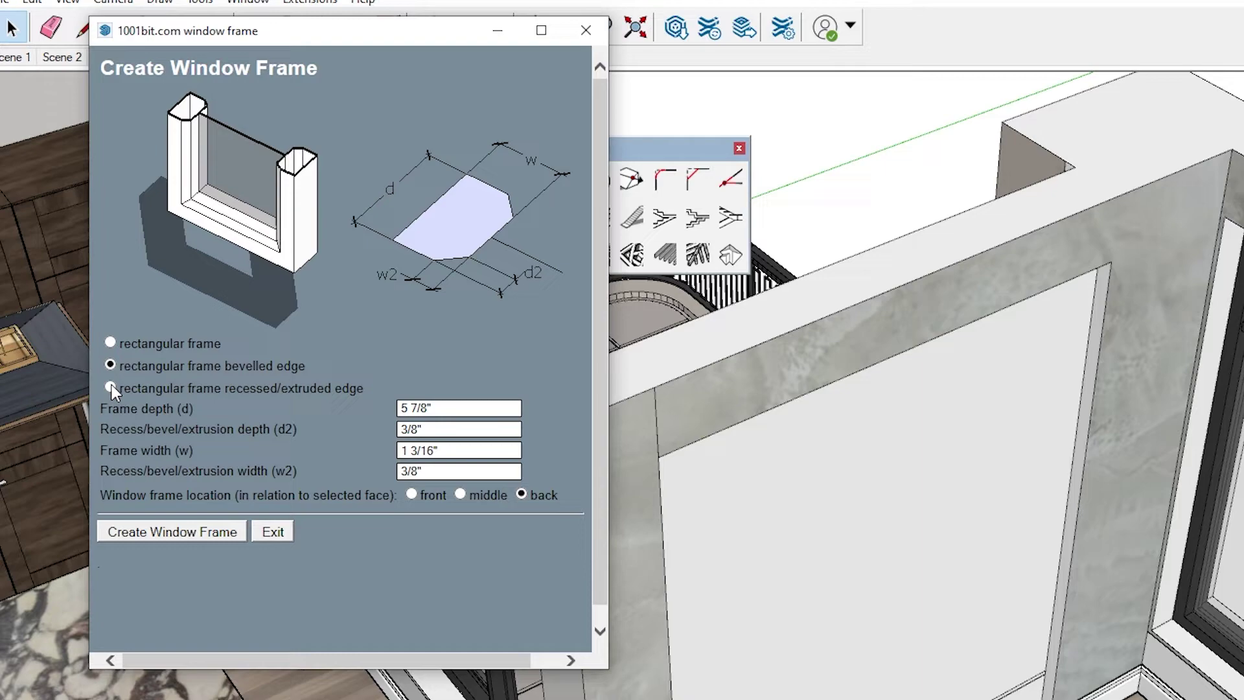
pyautogui.click(111, 386)
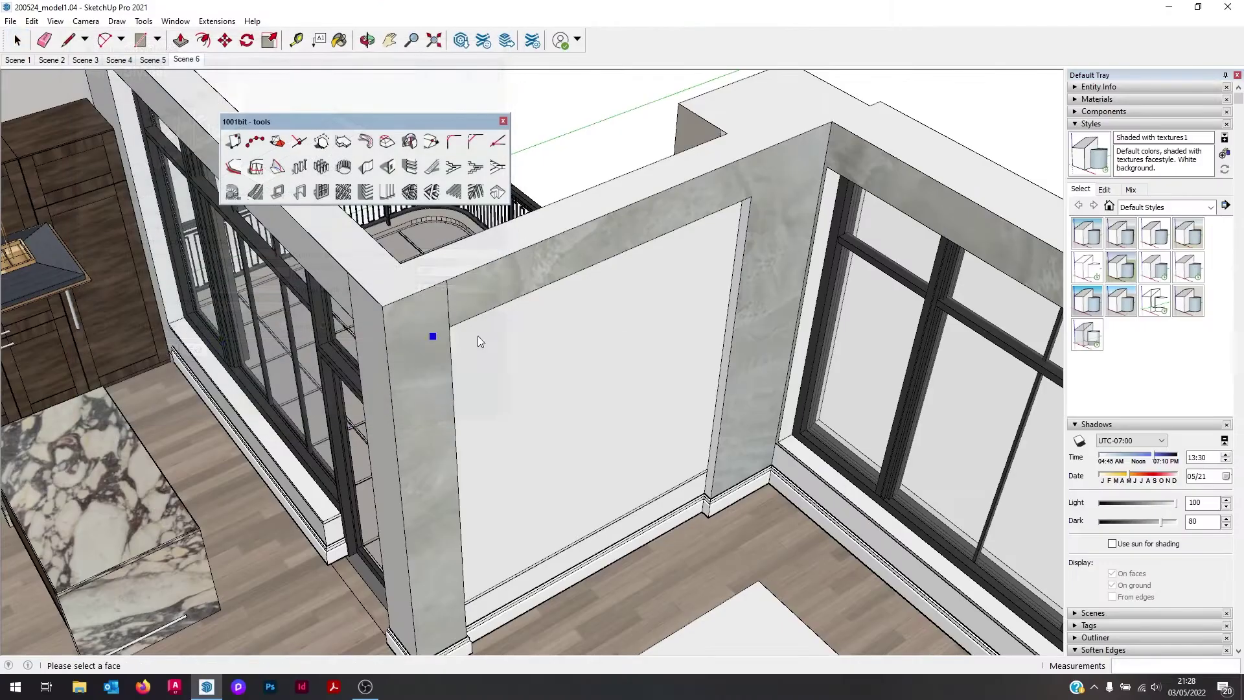
pyautogui.click(622, 332)
pyautogui.moveTo(597, 415); pyautogui.dragTo(593, 358, button='middle')
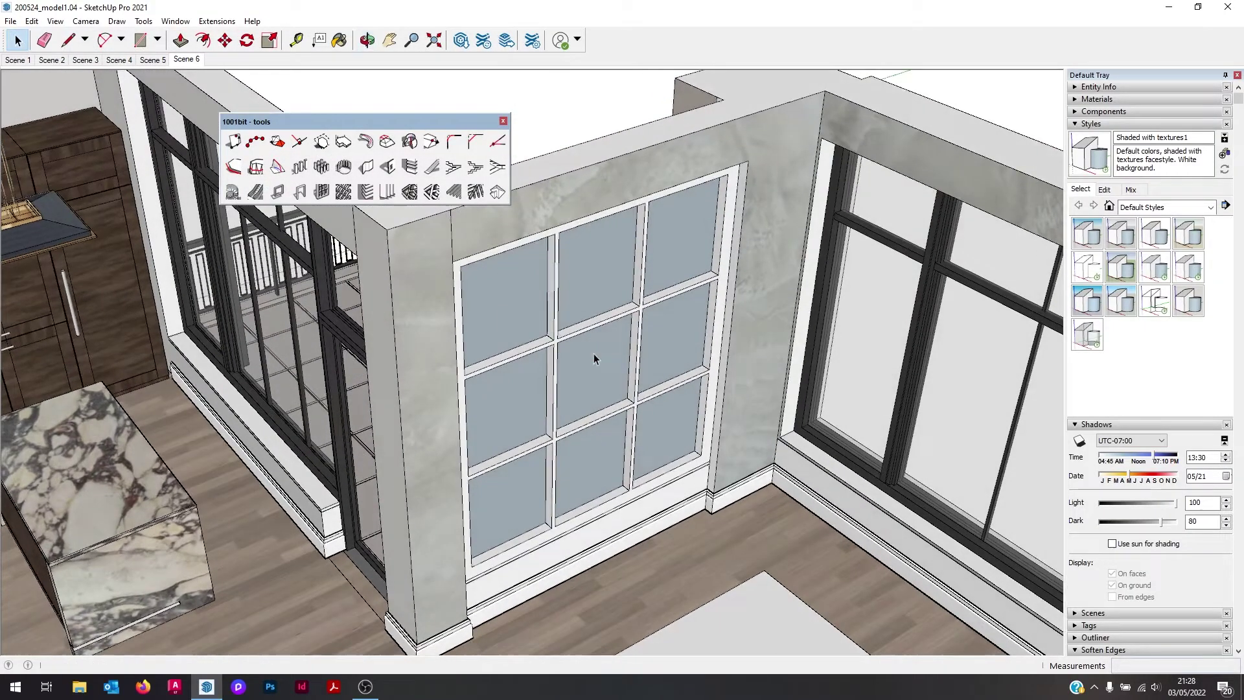
pyautogui.hotkey('ctrl', 'z')
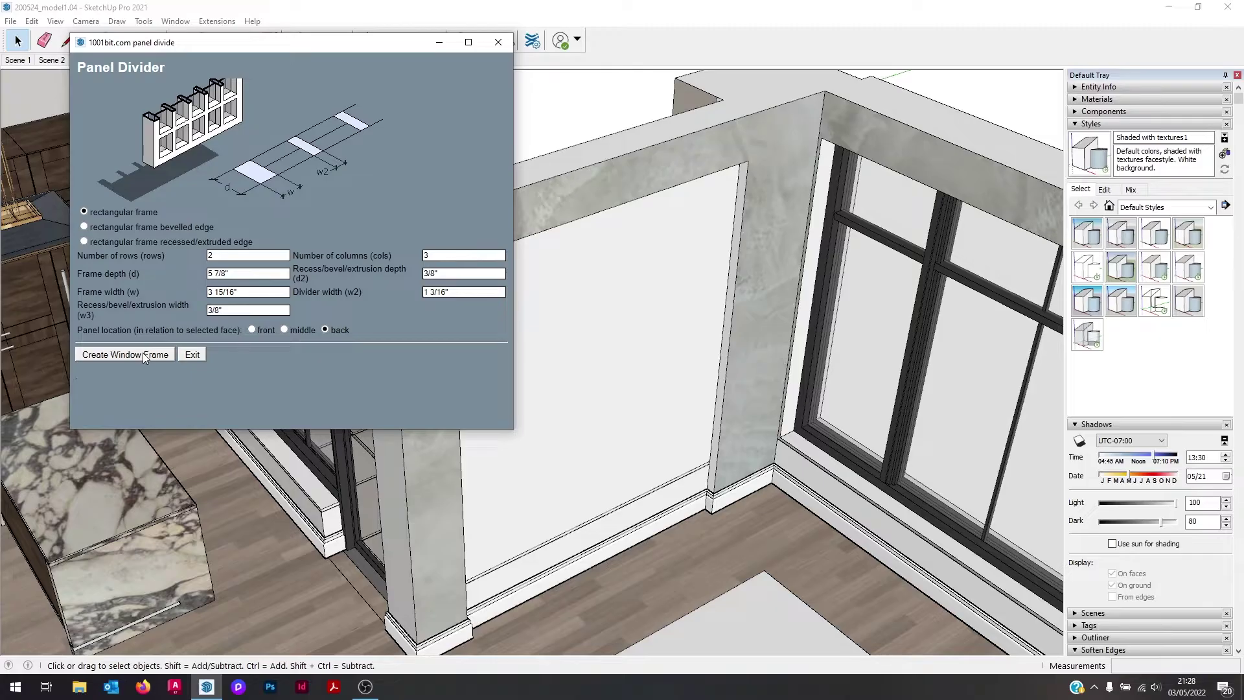
# Step: Apply a 2-row, 3-column divided window frame to the wall and show the 1001bit Tools page
pyautogui.click(139, 356)
pyautogui.click(591, 353)
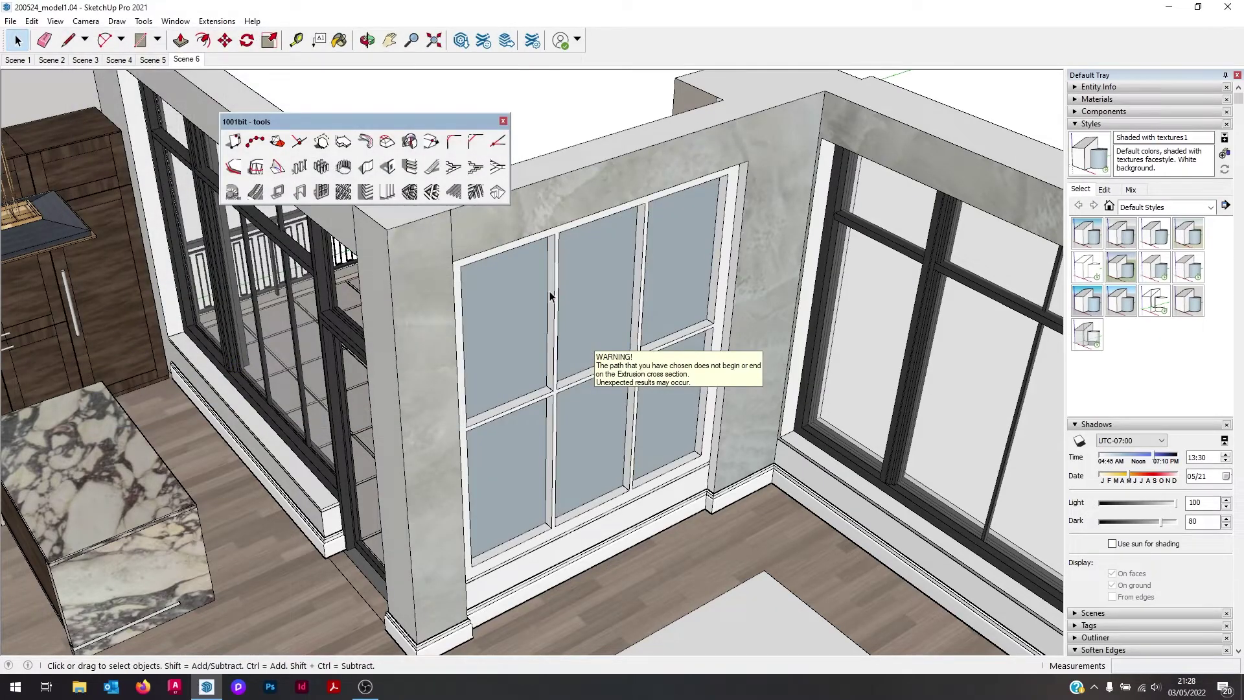
pyautogui.moveTo(591, 353); pyautogui.dragTo(483, 297, button='middle')
pyautogui.click(361, 692)
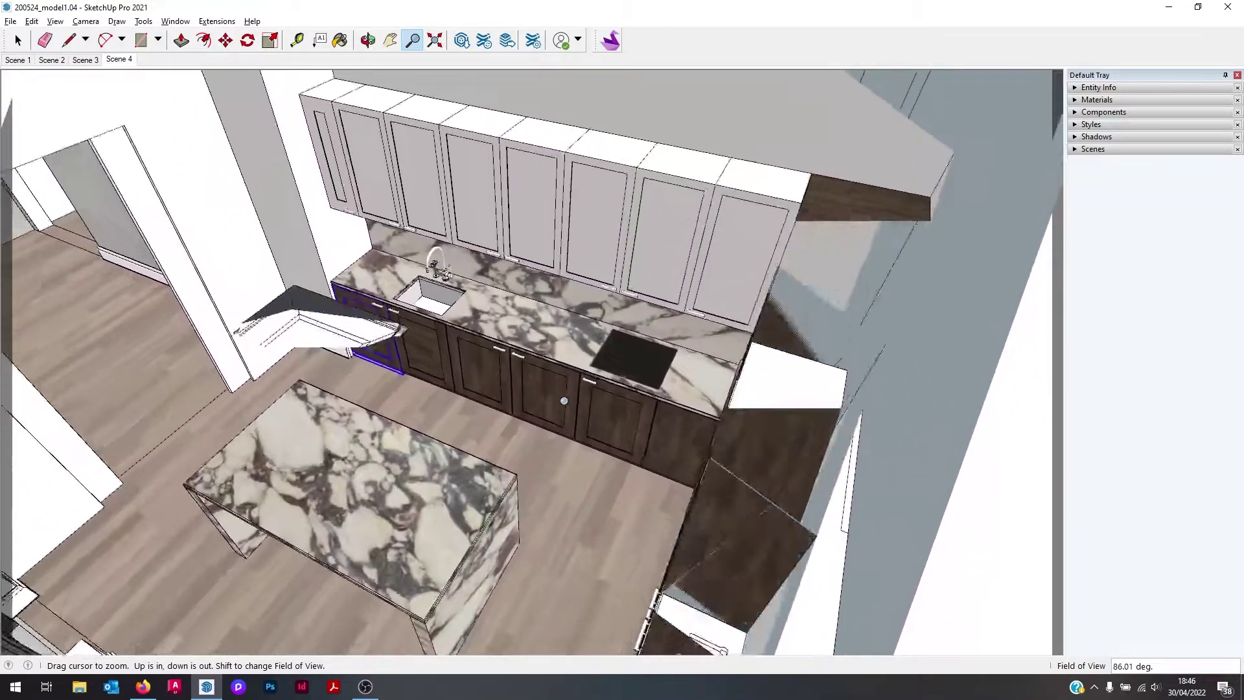
# Step: Zoom into the kitchen counter, then into the Apt13ds living room until the camera enters the wall
pyautogui.moveTo(564, 400); pyautogui.dragTo(577, 341)
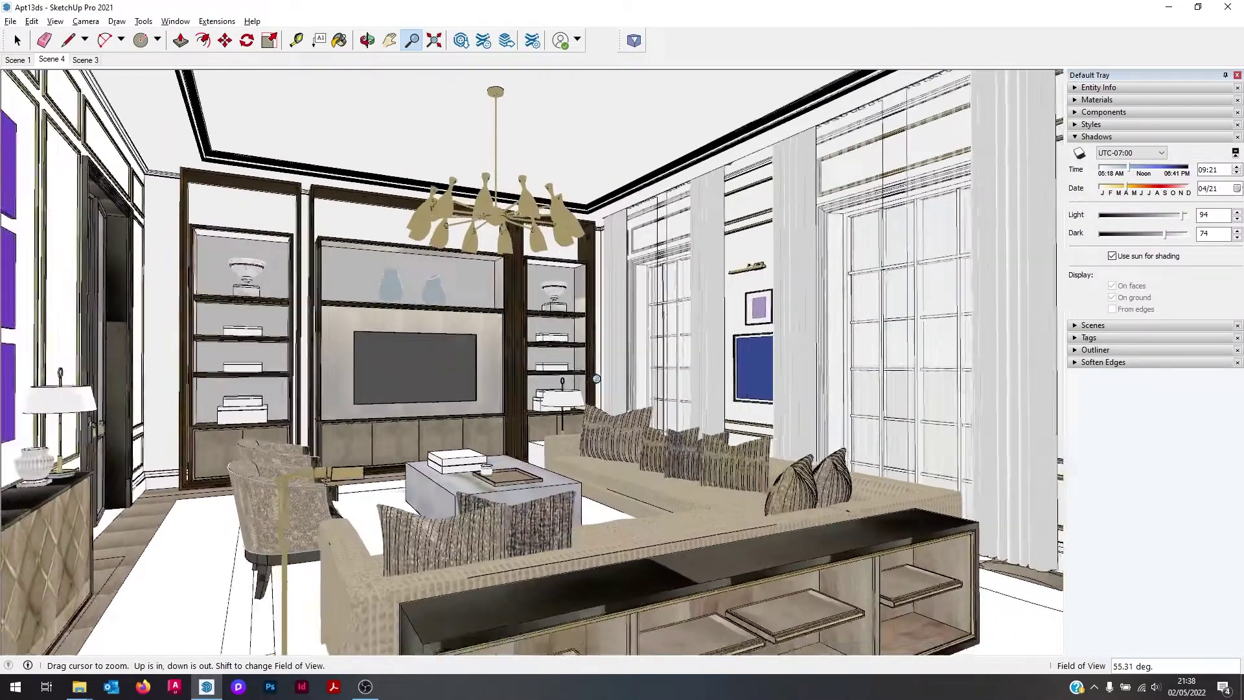
pyautogui.moveTo(596, 378)
pyautogui.mouseDown()
pyautogui.moveTo(600, 397)
pyautogui.moveTo(606, 367)
pyautogui.mouseUp()
pyautogui.scroll(-5, 461, 548)
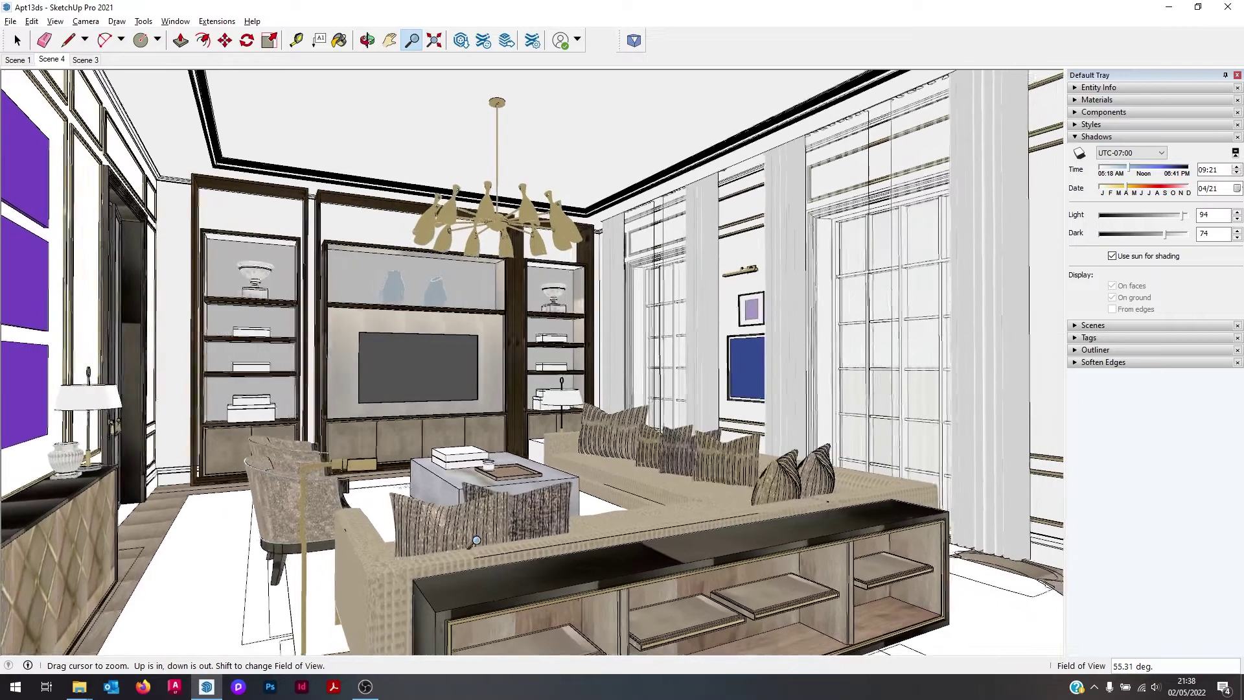
pyautogui.keyDown('shift'); pyautogui.moveTo(476, 539); pyautogui.dragTo(478, 552); pyautogui.keyUp('shift')
pyautogui.scroll(8, 477, 572)
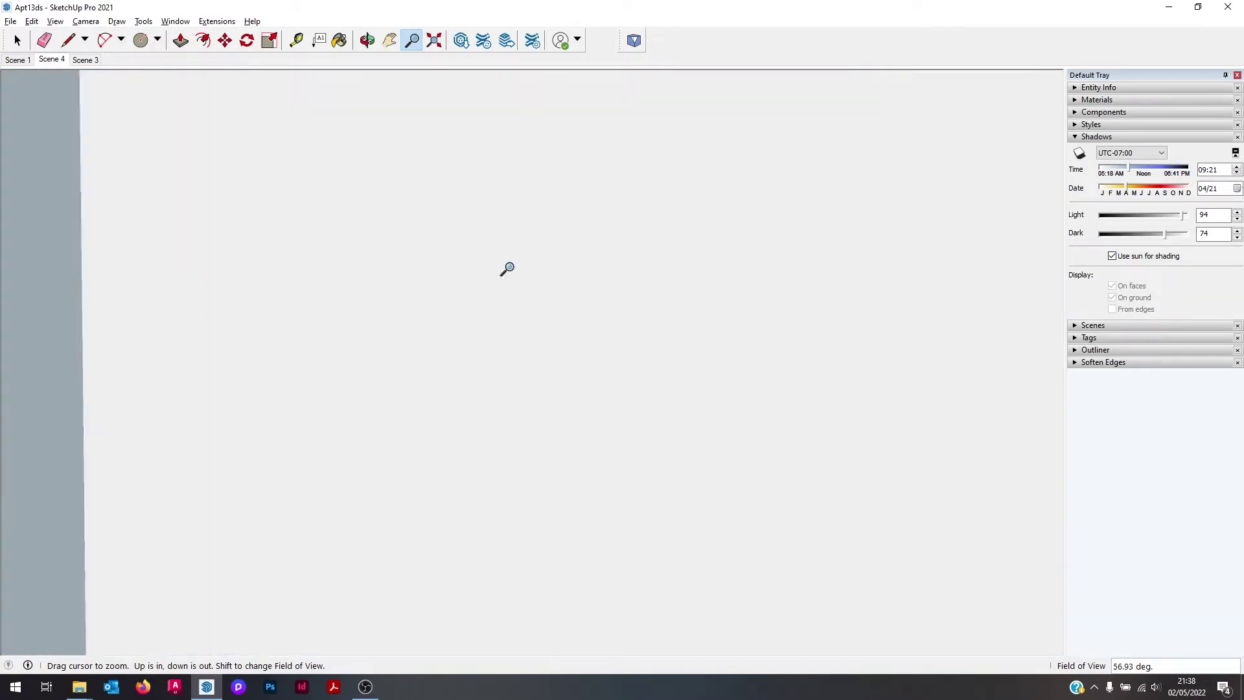
pyautogui.moveTo(507, 268); pyautogui.dragTo(557, 206)
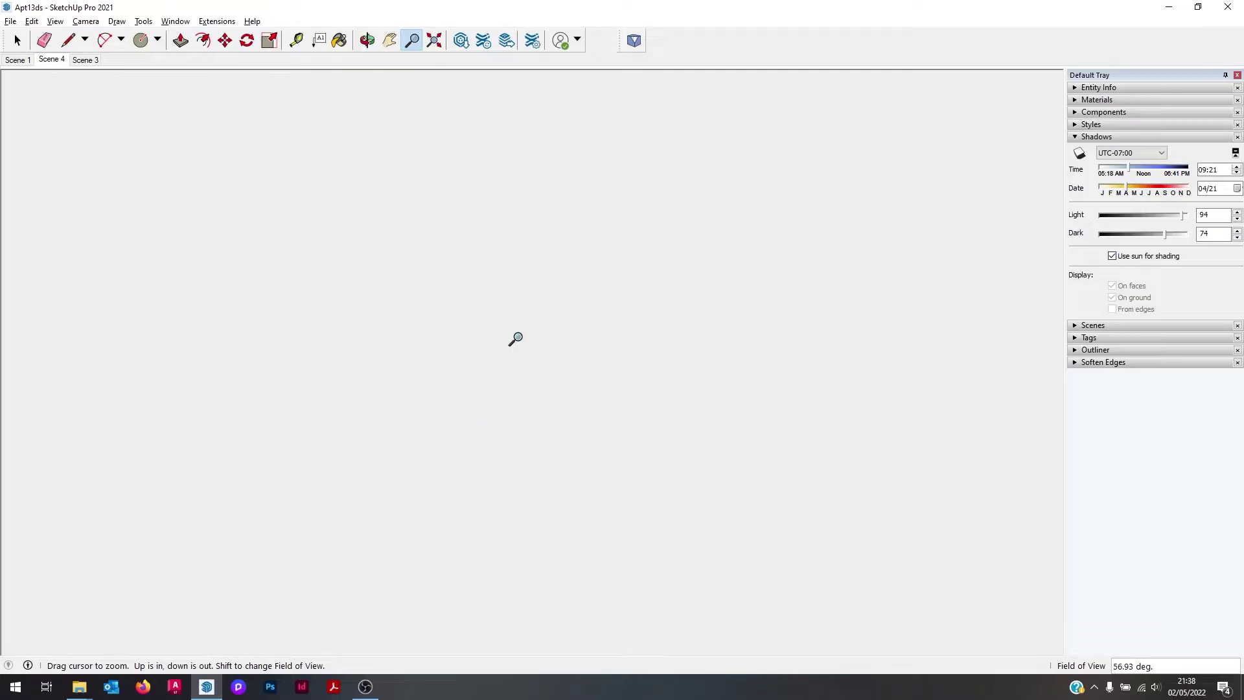
# Step: Set the Clipping Camera near distance to 100, move the camera forward, then raise it to 150
pyautogui.scroll(-10, 515, 338)
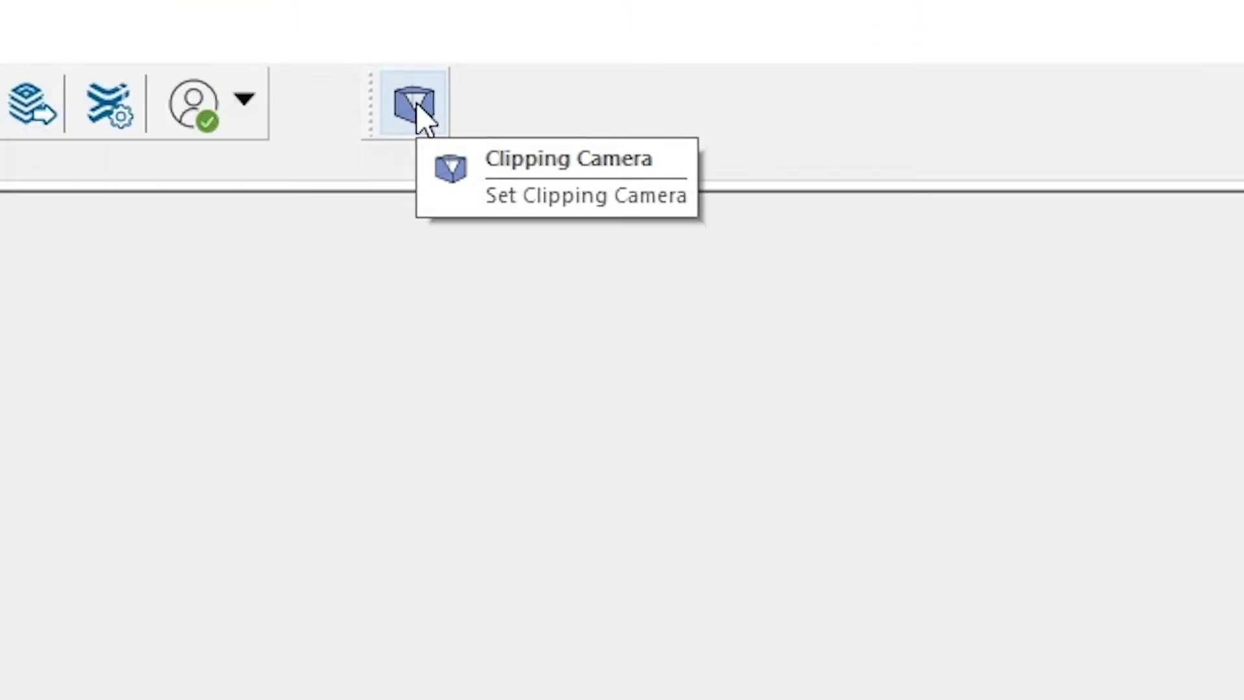
pyautogui.click(415, 104)
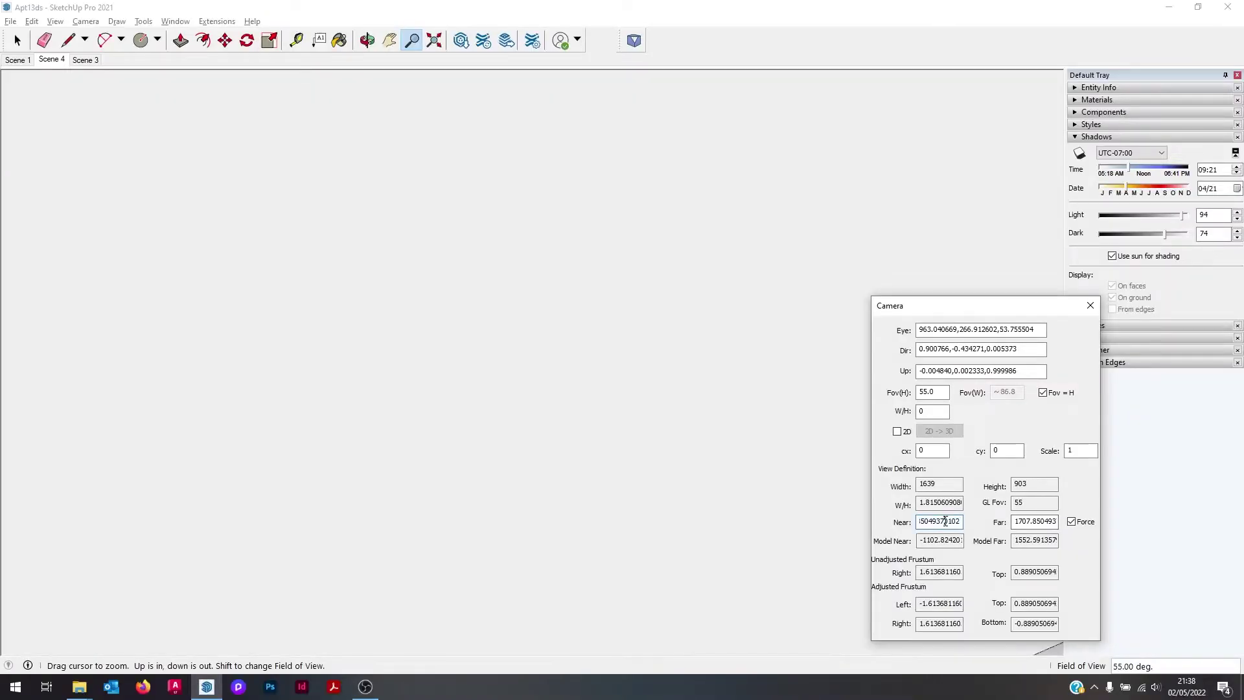
pyautogui.write('100')
pyautogui.press('Return')
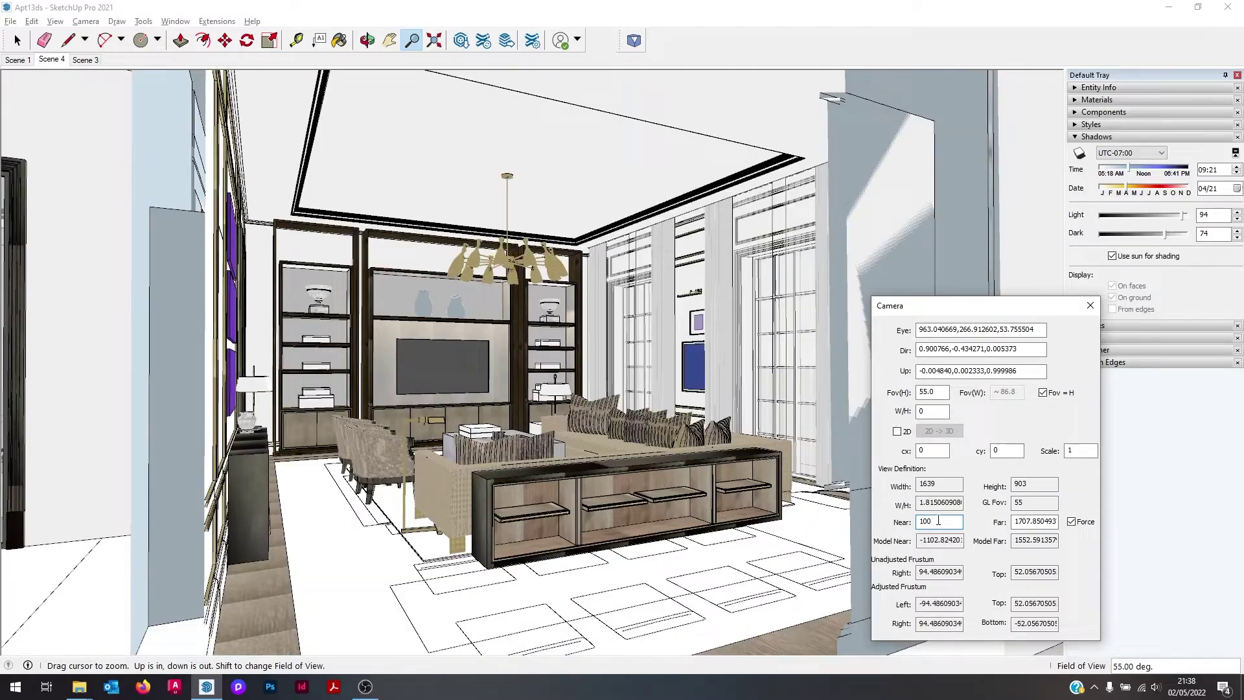
pyautogui.moveTo(740, 501); pyautogui.dragTo(742, 477)
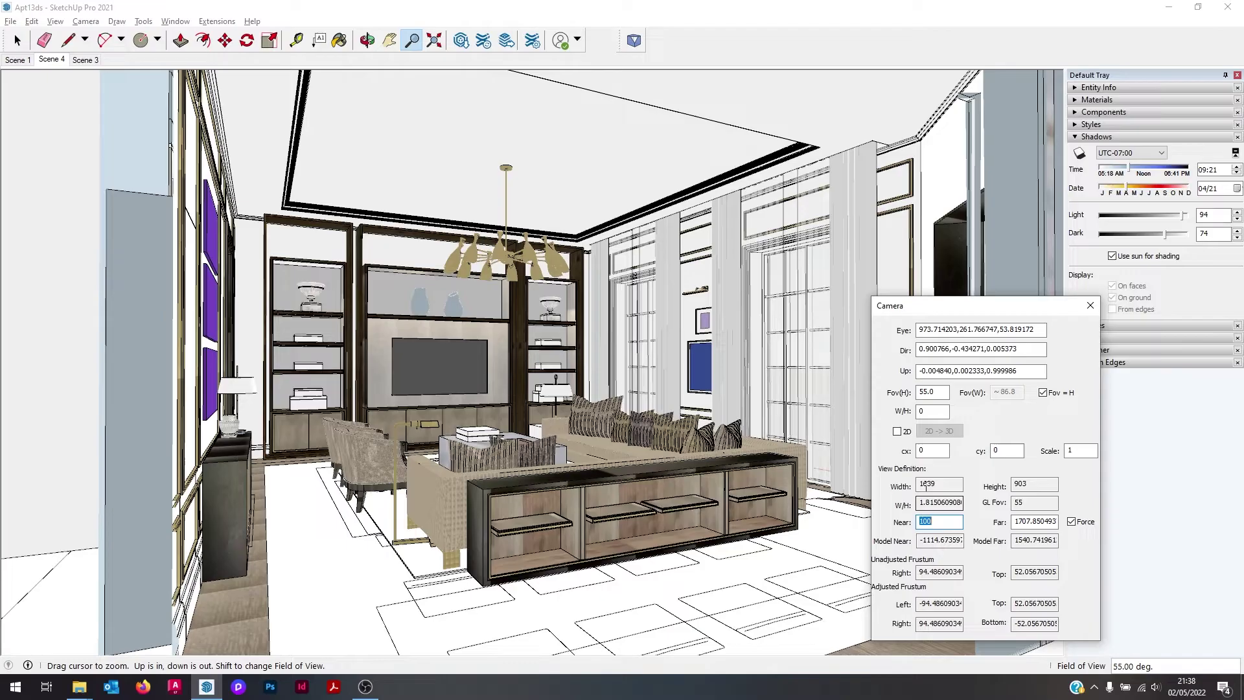
pyautogui.moveTo(928, 309); pyautogui.dragTo(1066, 307)
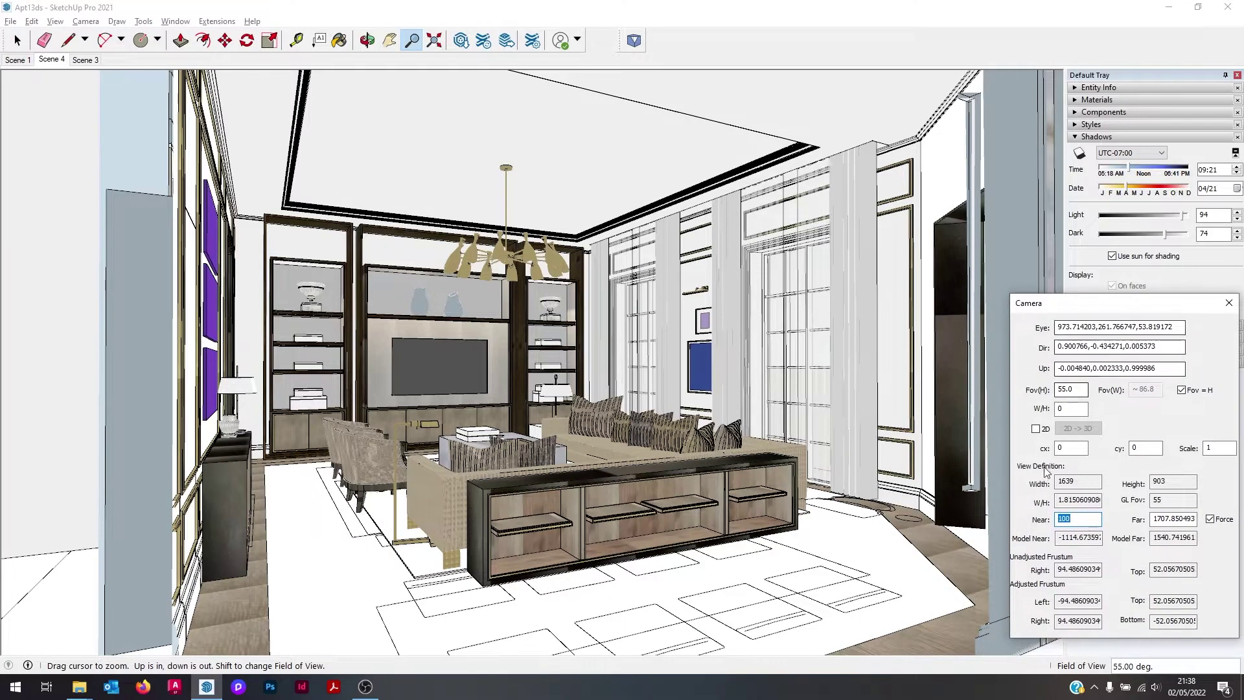
pyautogui.write('150')
pyautogui.press('Return')
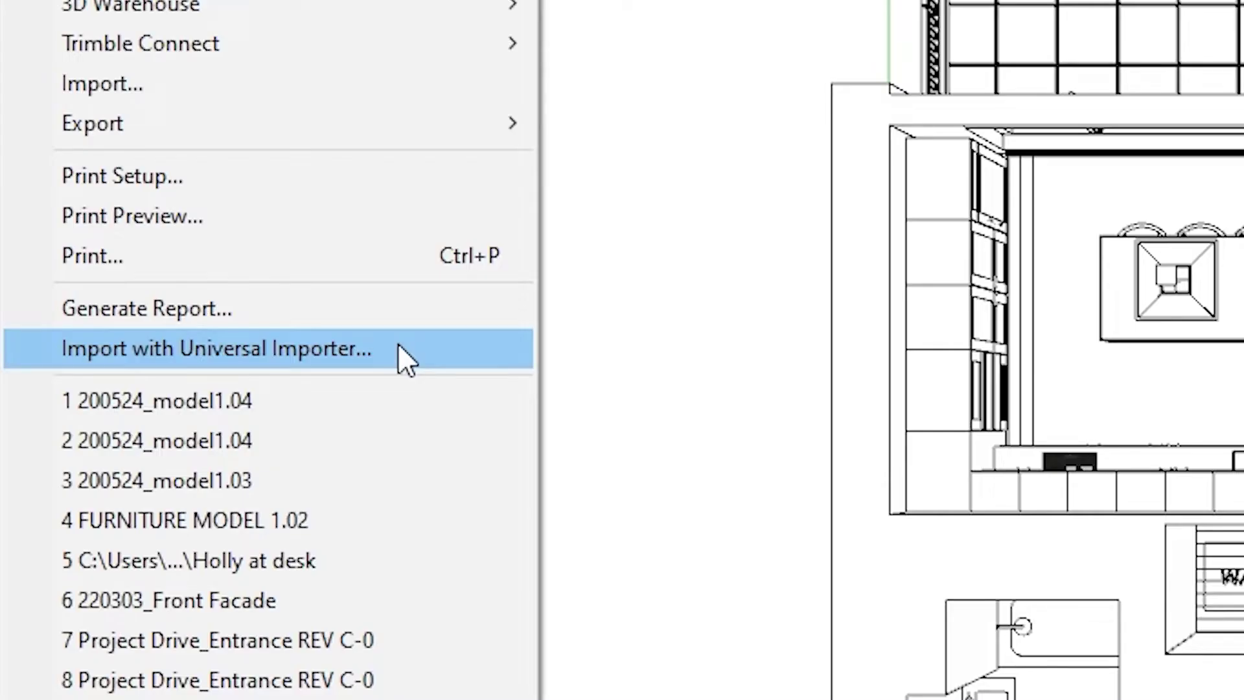
# Step: Import the ALEXANDER-SOFA 3DS file with Universal Importer and orbit it into a three-quarter view
pyautogui.click(398, 347)
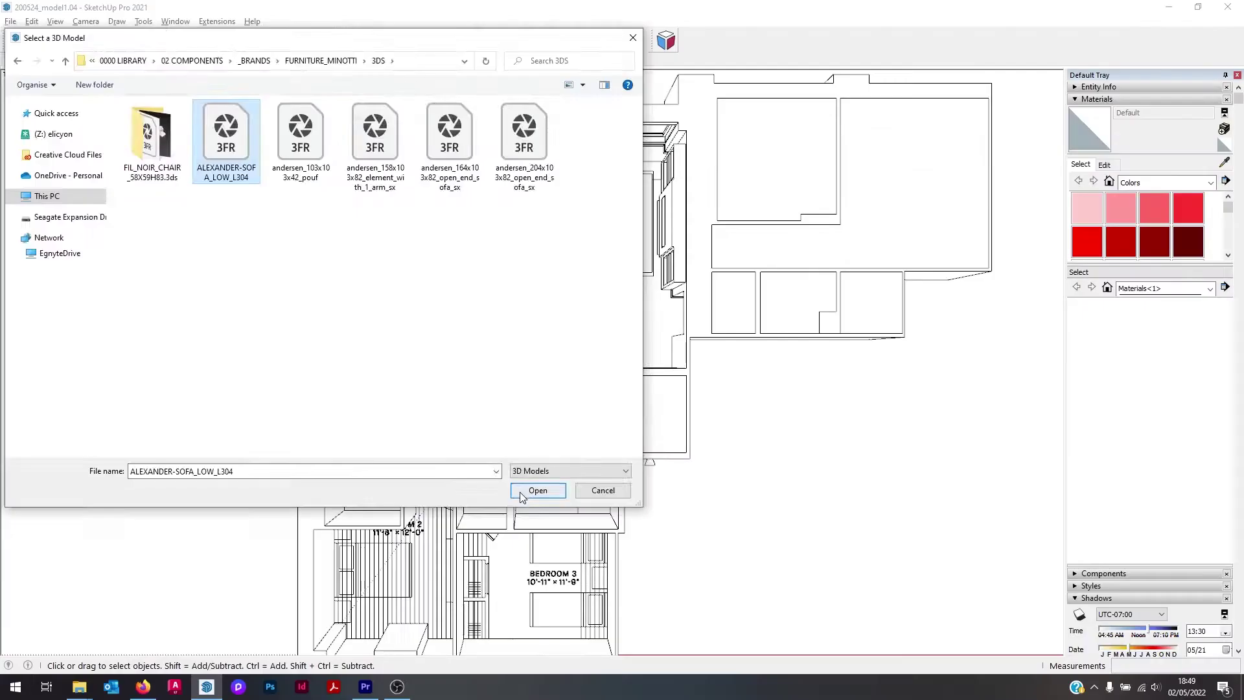
pyautogui.click(522, 490)
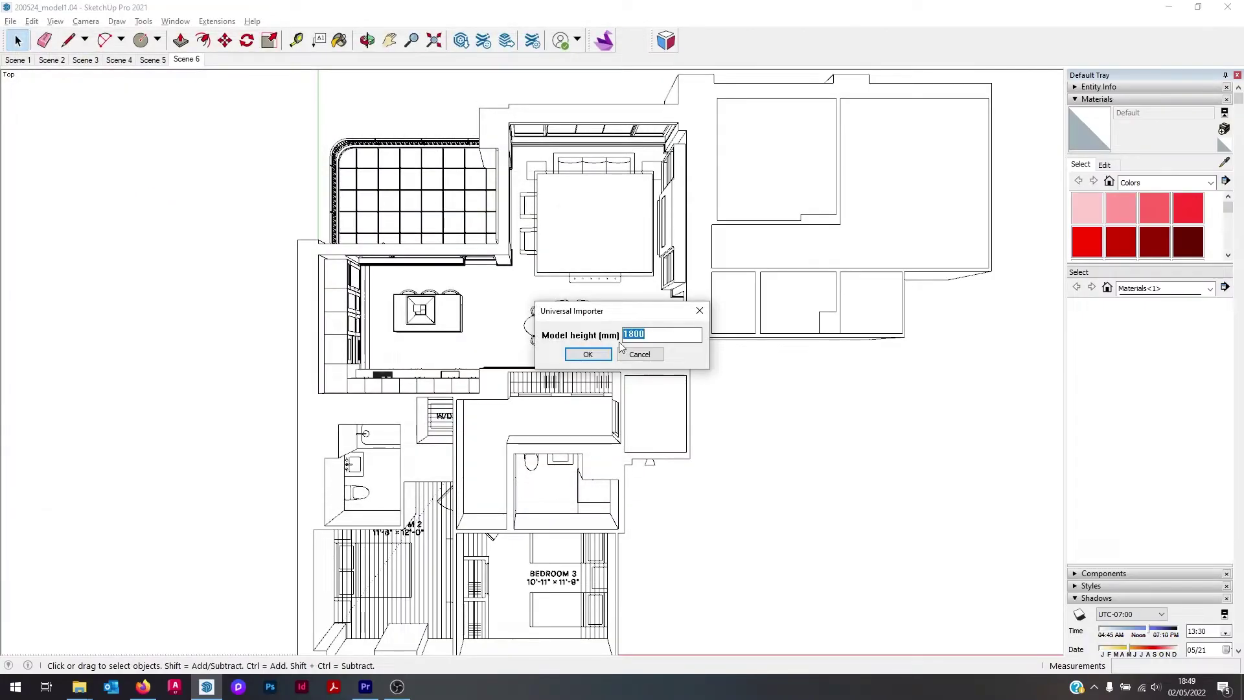
pyautogui.click(587, 354)
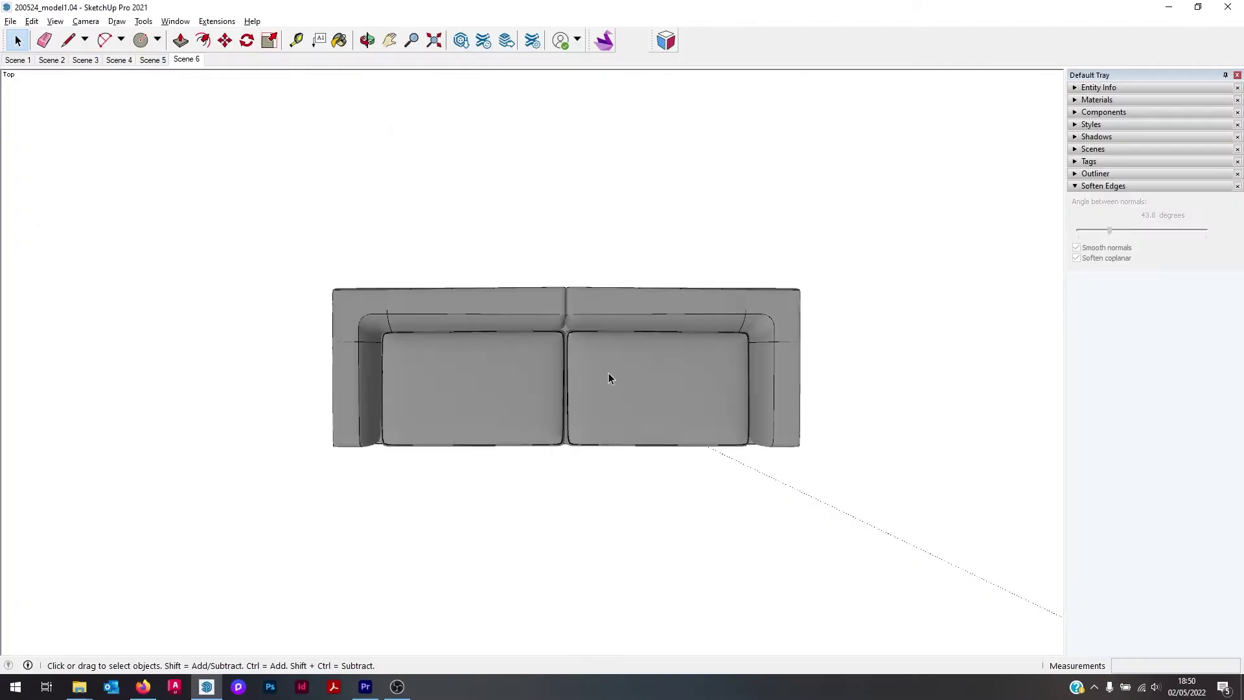
pyautogui.scroll(2, 623, 391)
pyautogui.click(367, 40)
pyautogui.moveTo(570, 285); pyautogui.dragTo(422, 259)
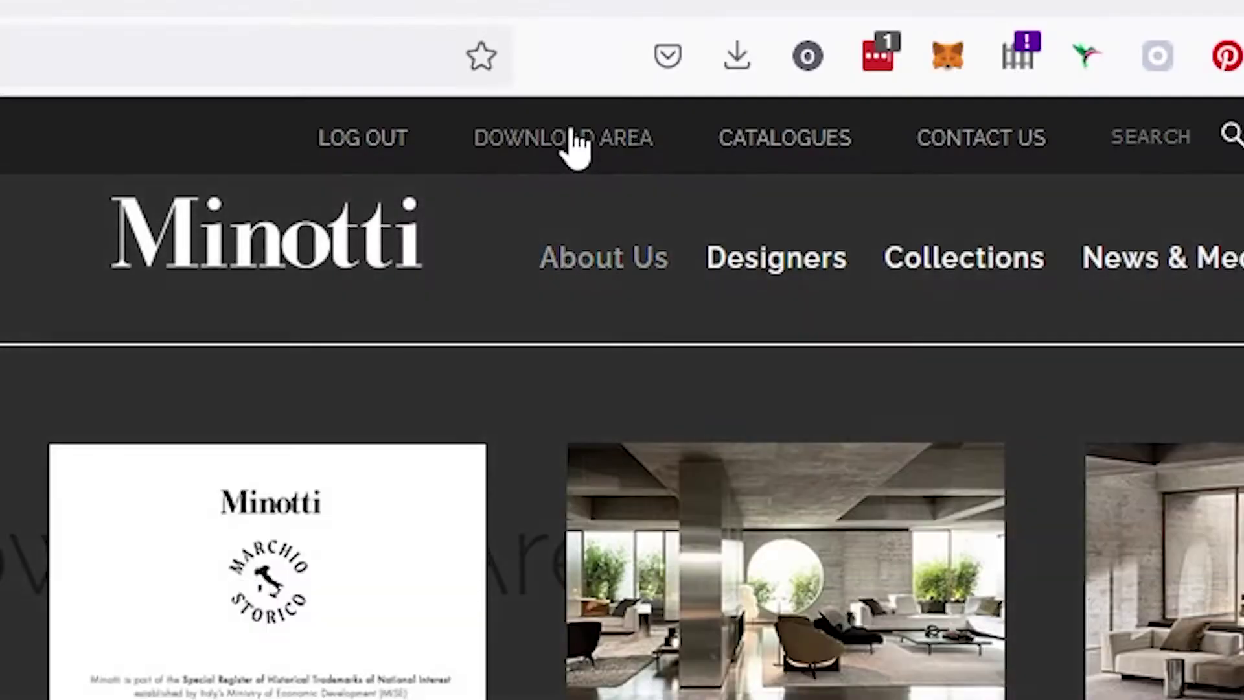
# Step: Filter the Download Area to 2D/3D Files and Sofas, then select the sofa's 3DS file
pyautogui.click(602, 332)
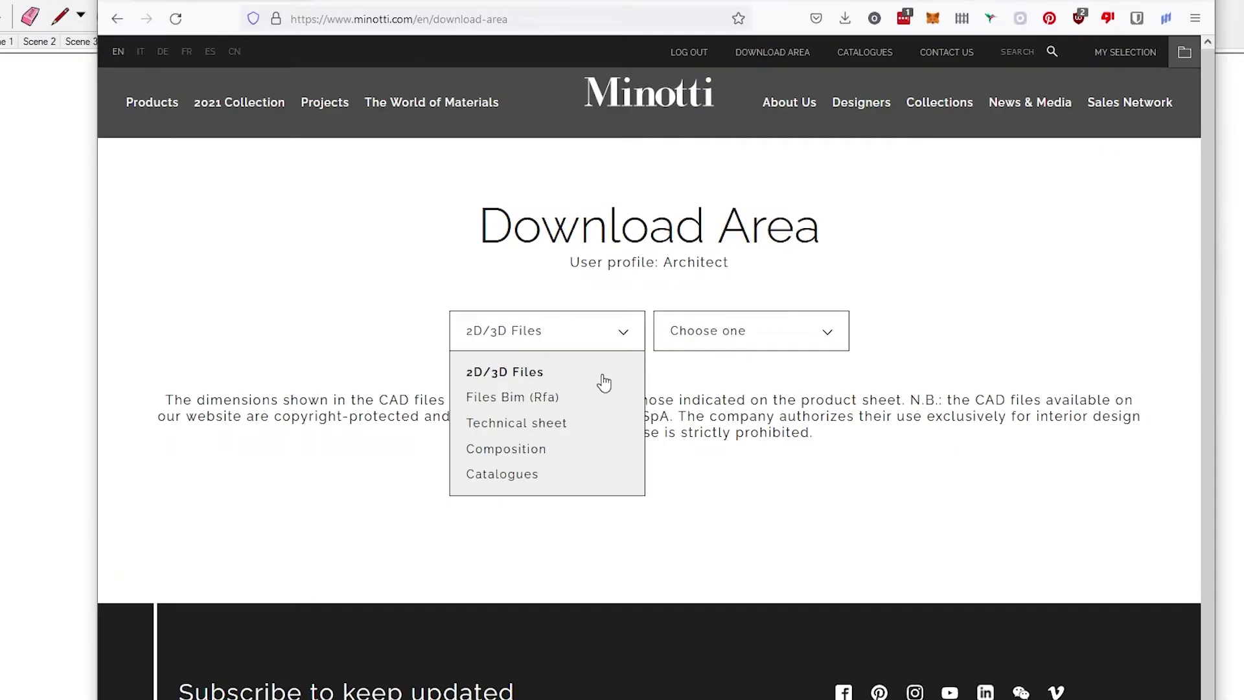
pyautogui.click(604, 383)
pyautogui.click(718, 332)
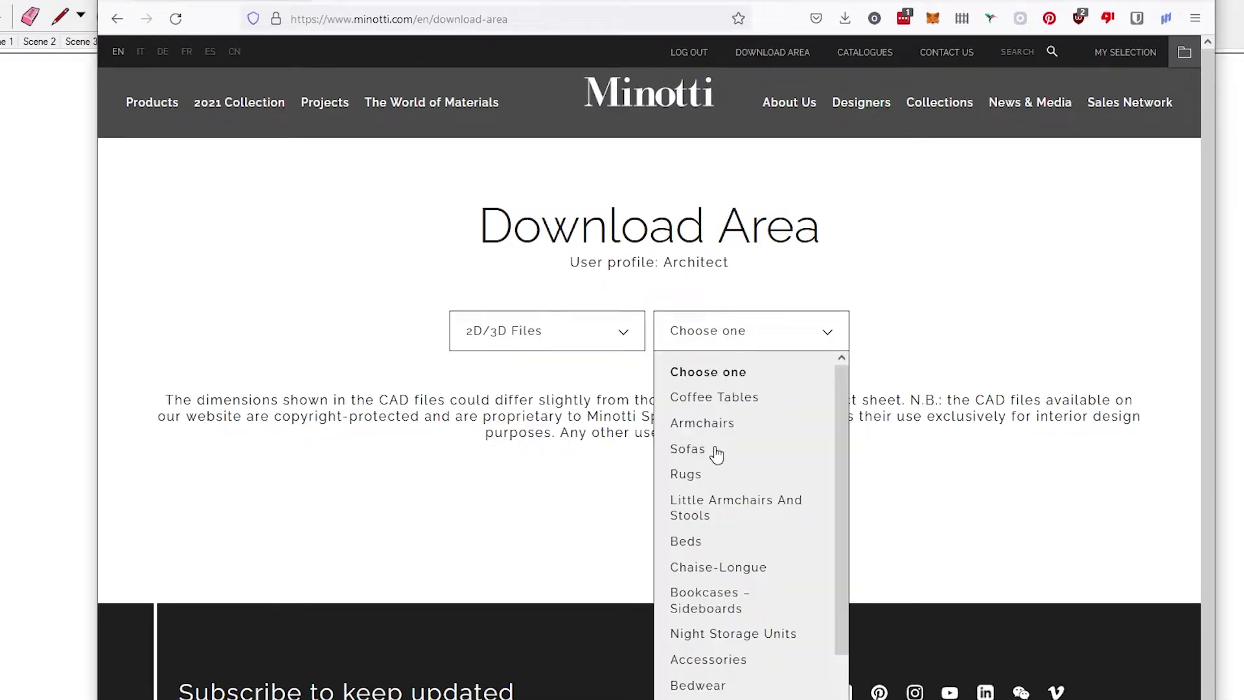
pyautogui.click(686, 449)
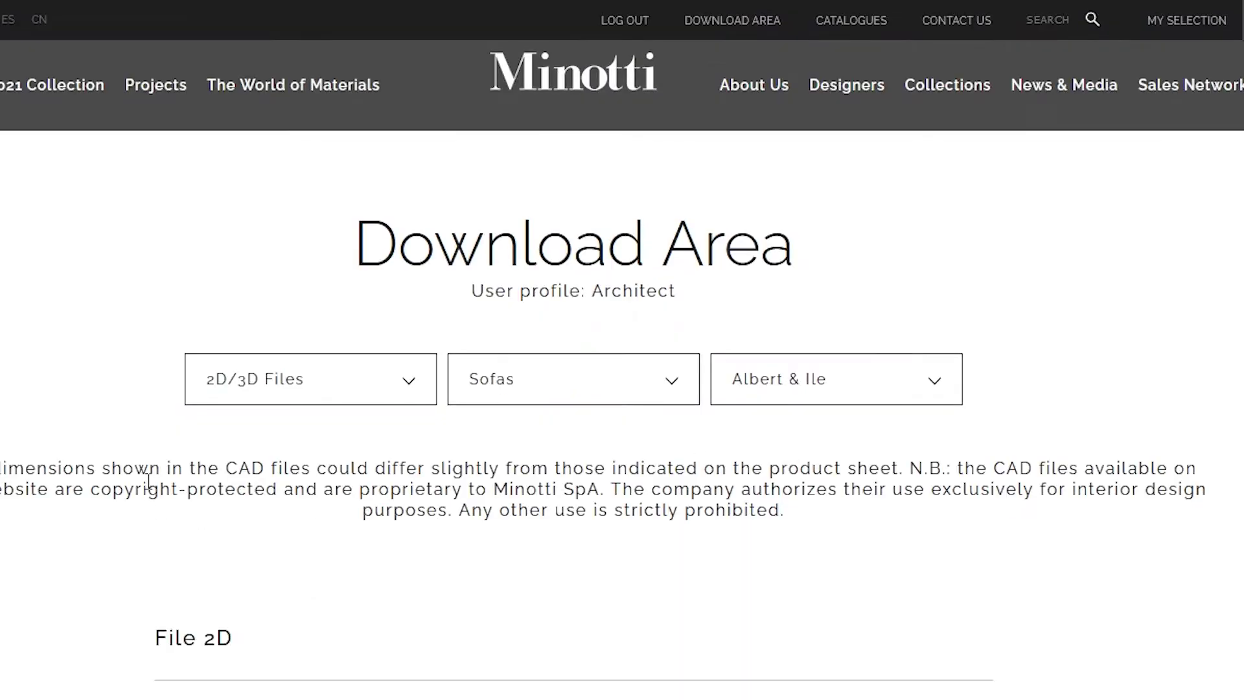
pyautogui.scroll(-10, 131, 465)
pyautogui.doubleClick(97, 360)
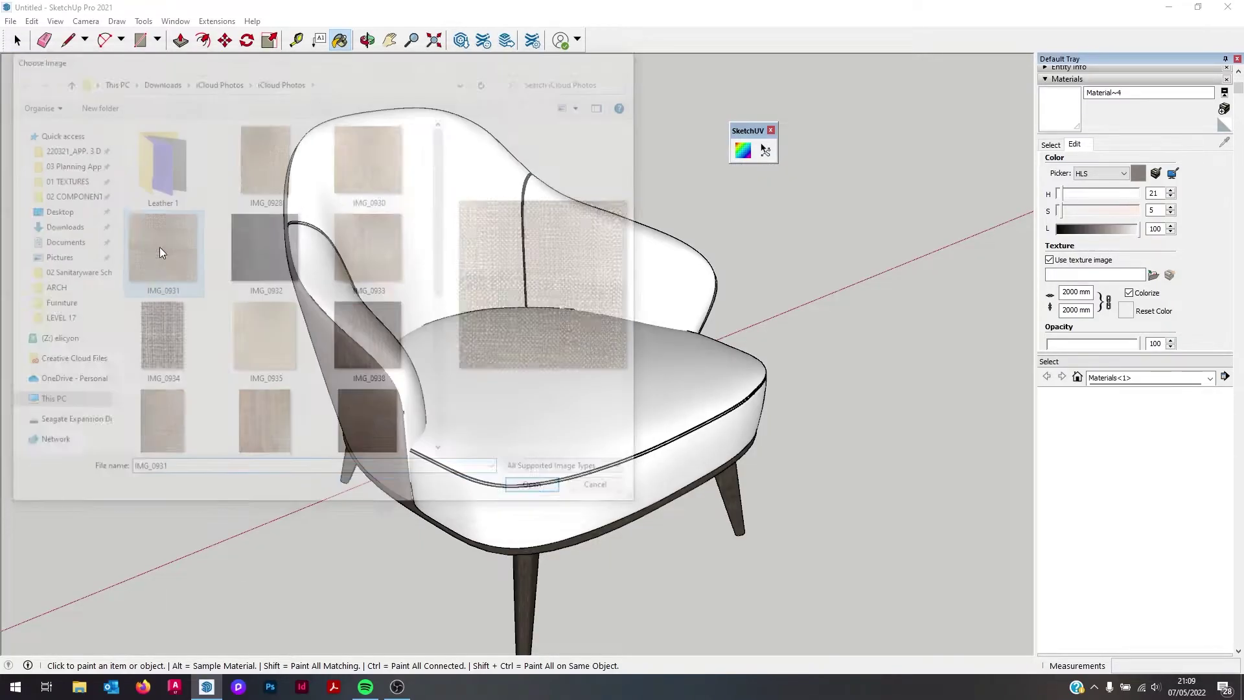
# Step: Apply SketchUV Planar Map (View) to the armchair seat fabric
pyautogui.moveTo(584, 249)
pyautogui.mouseDown(button='middle')
pyautogui.moveTo(524, 327)
pyautogui.moveTo(385, 434)
pyautogui.mouseUp(button='middle')
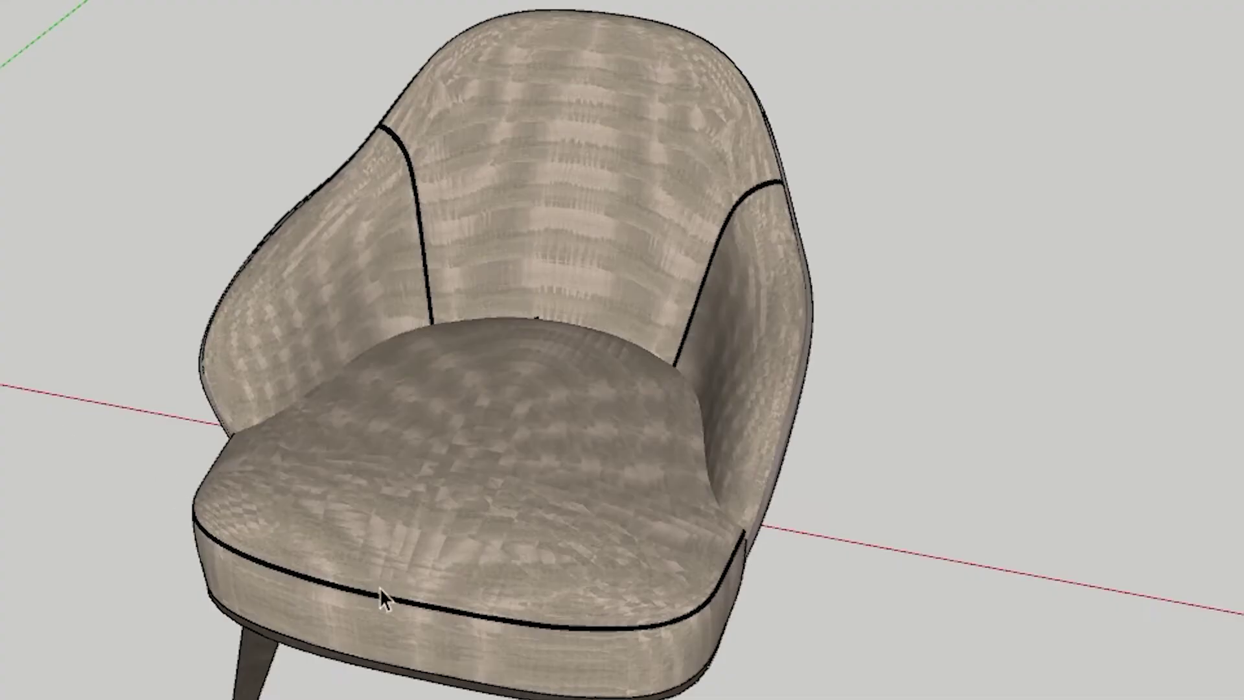
pyautogui.moveTo(383, 594)
pyautogui.mouseDown(button='middle')
pyautogui.moveTo(402, 436)
pyautogui.moveTo(292, 350)
pyautogui.moveTo(943, 363)
pyautogui.moveTo(444, 522)
pyautogui.moveTo(710, 480)
pyautogui.moveTo(468, 607)
pyautogui.mouseUp(button='middle')
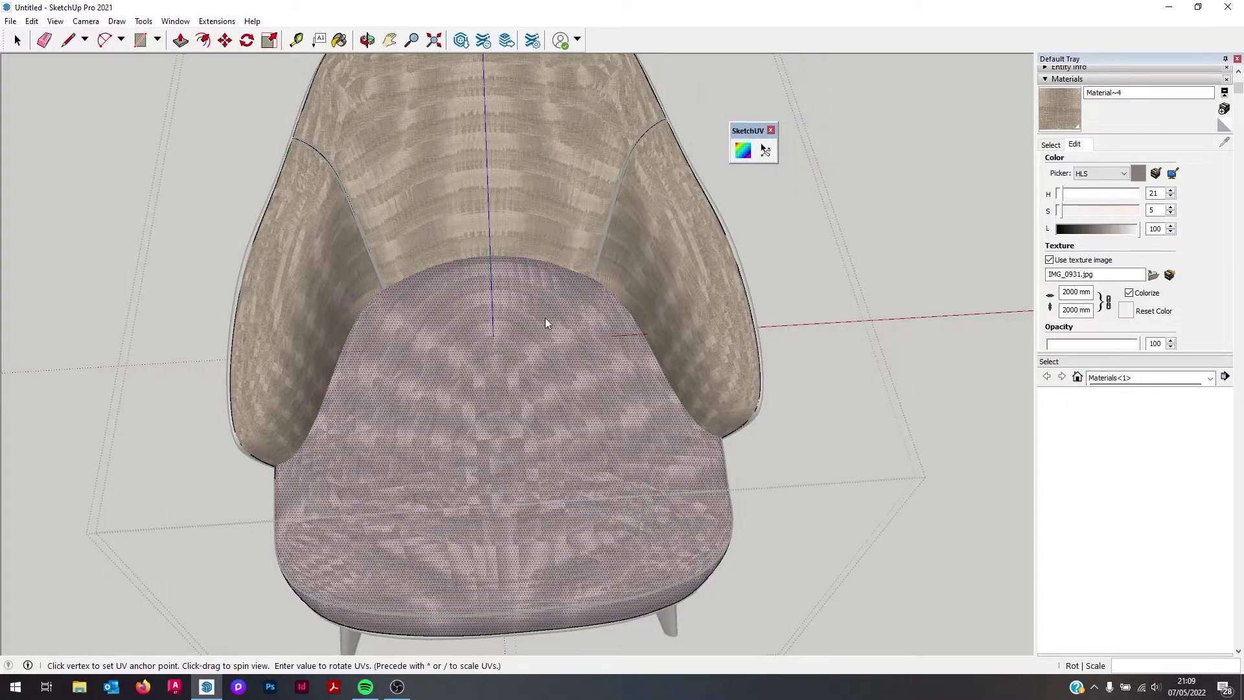
pyautogui.rightClick(496, 374)
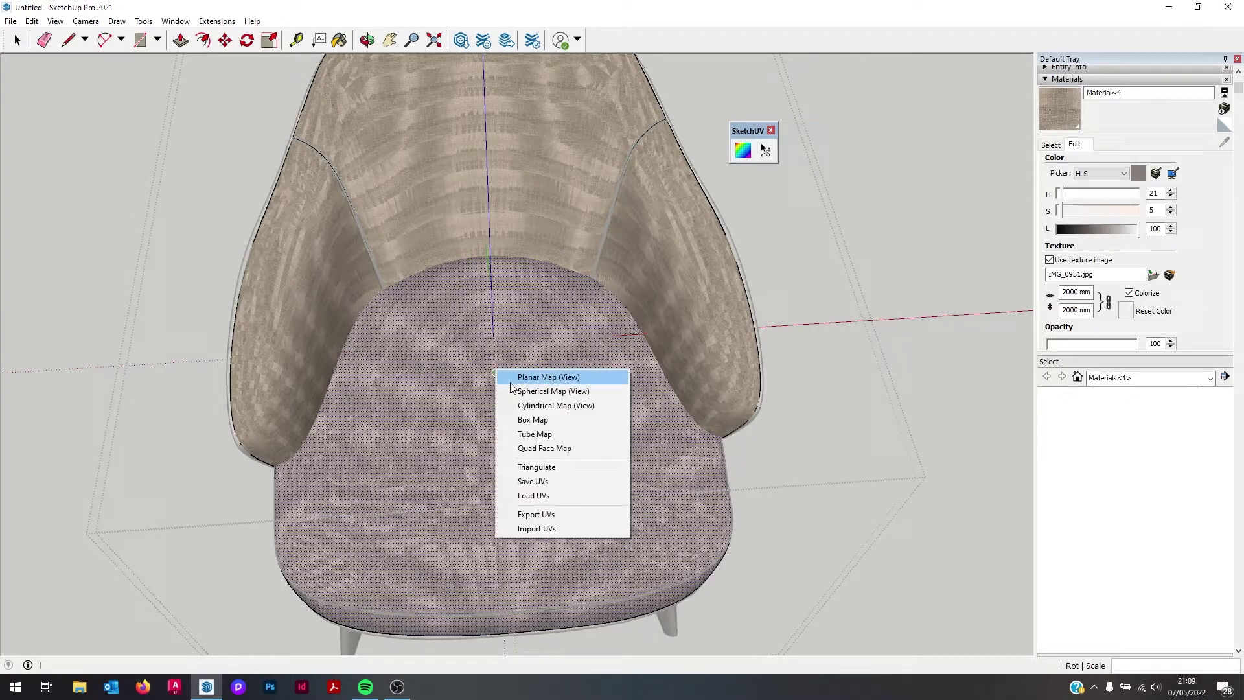
pyautogui.click(511, 381)
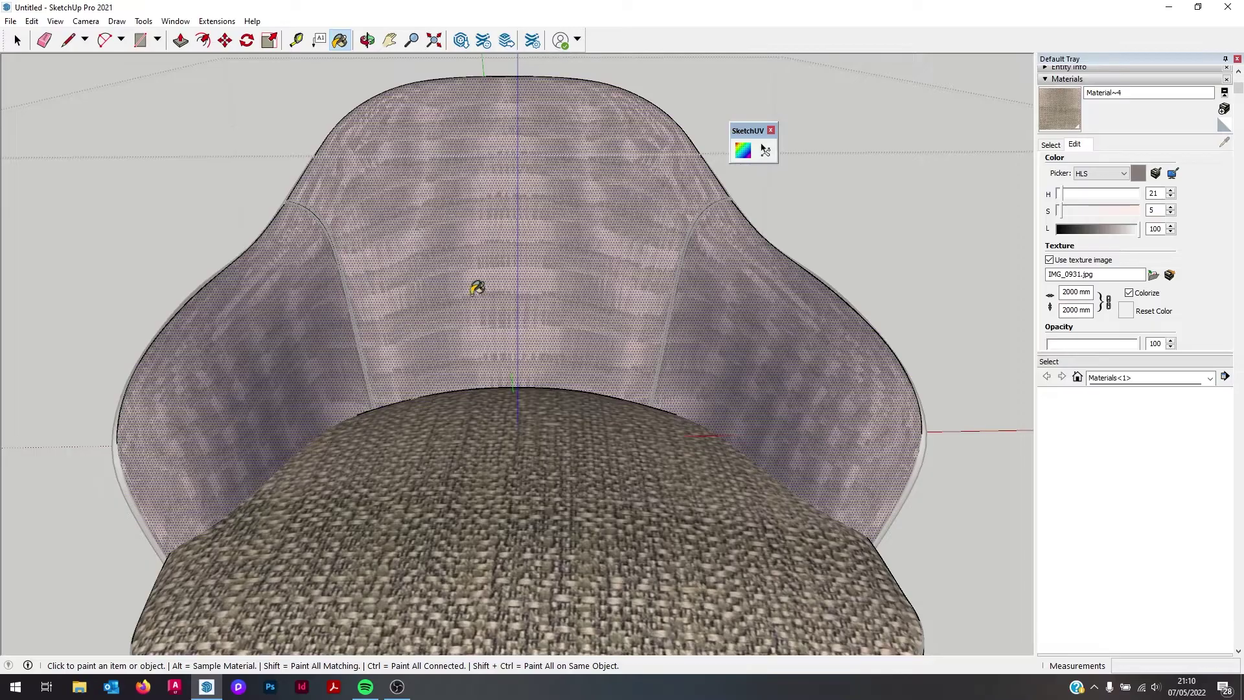
pyautogui.press('space')
# Step: Planar-map the backrest fabric, then orbit to a lower frontal view of the chair
pyautogui.rightClick(575, 247)
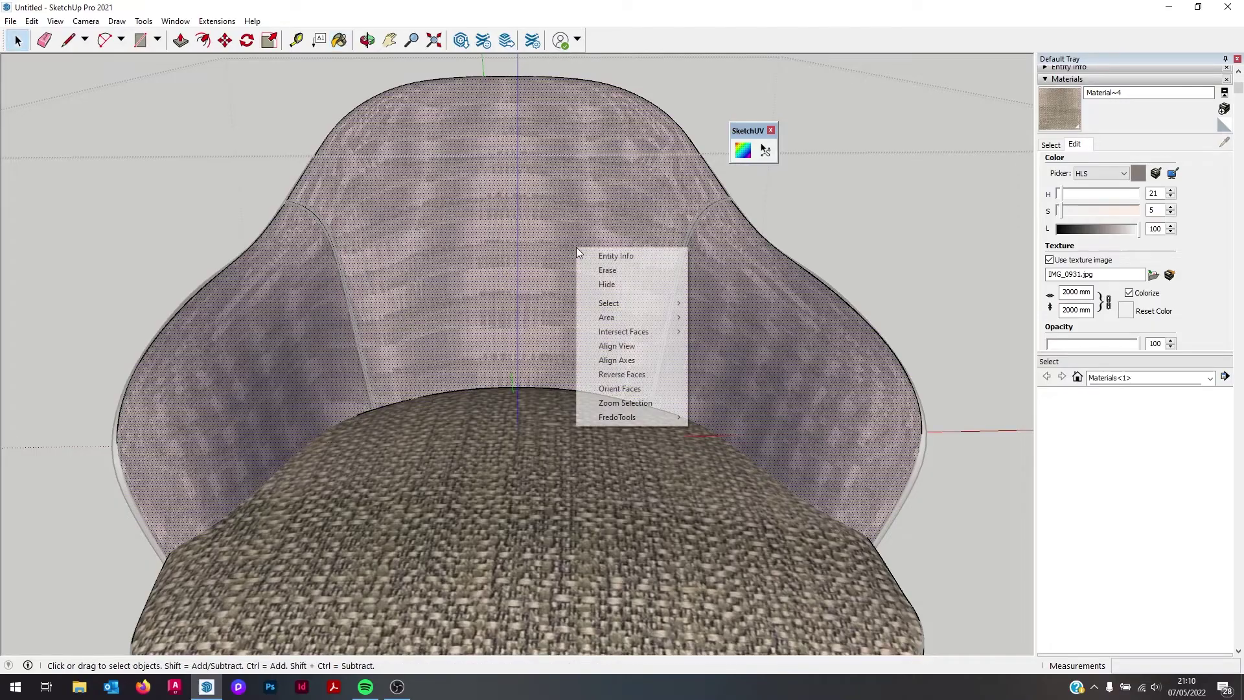
pyautogui.click(765, 151)
pyautogui.rightClick(570, 170)
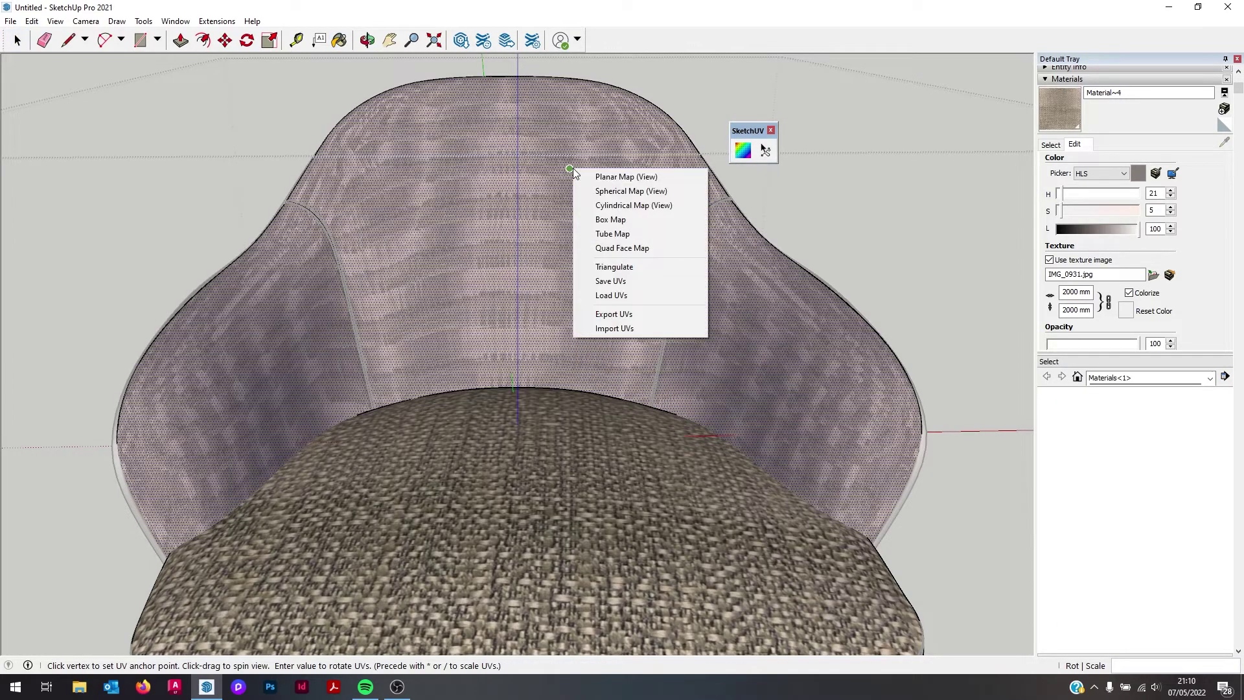
pyautogui.click(618, 177)
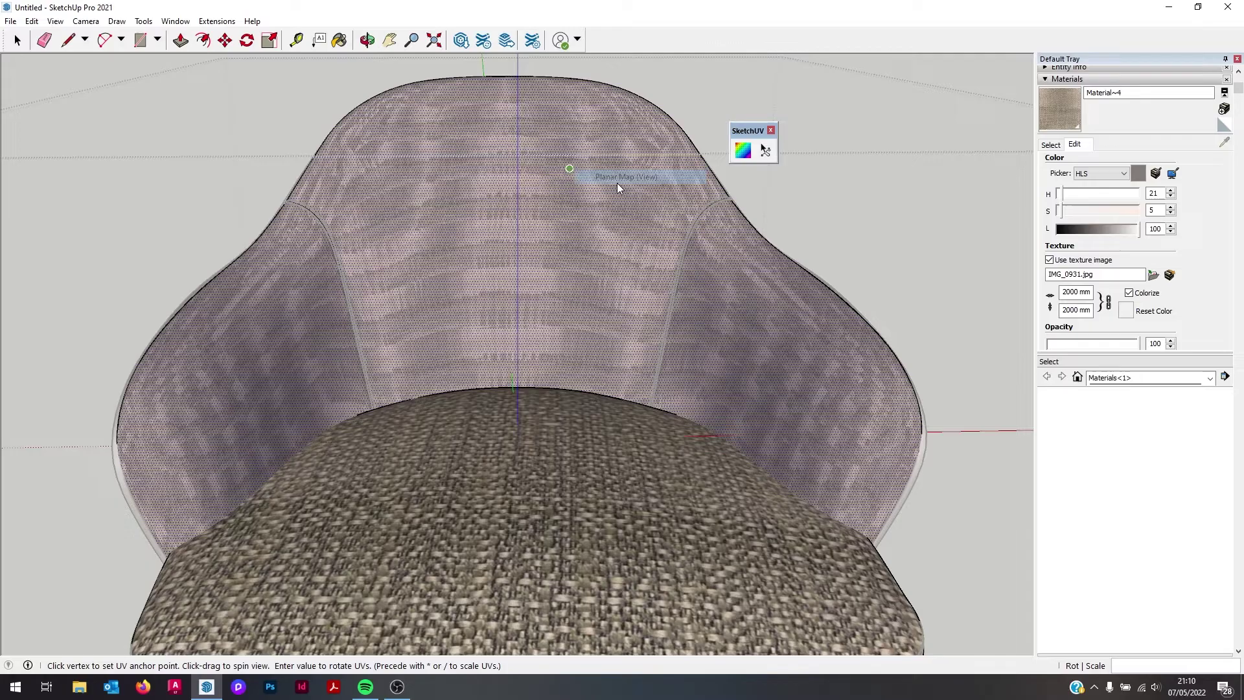
pyautogui.press('space')
pyautogui.moveTo(400, 344); pyautogui.dragTo(476, 447, button='middle')
pyautogui.scroll(-3, 499, 469)
pyautogui.moveTo(607, 440); pyautogui.dragTo(620, 486, button='middle')
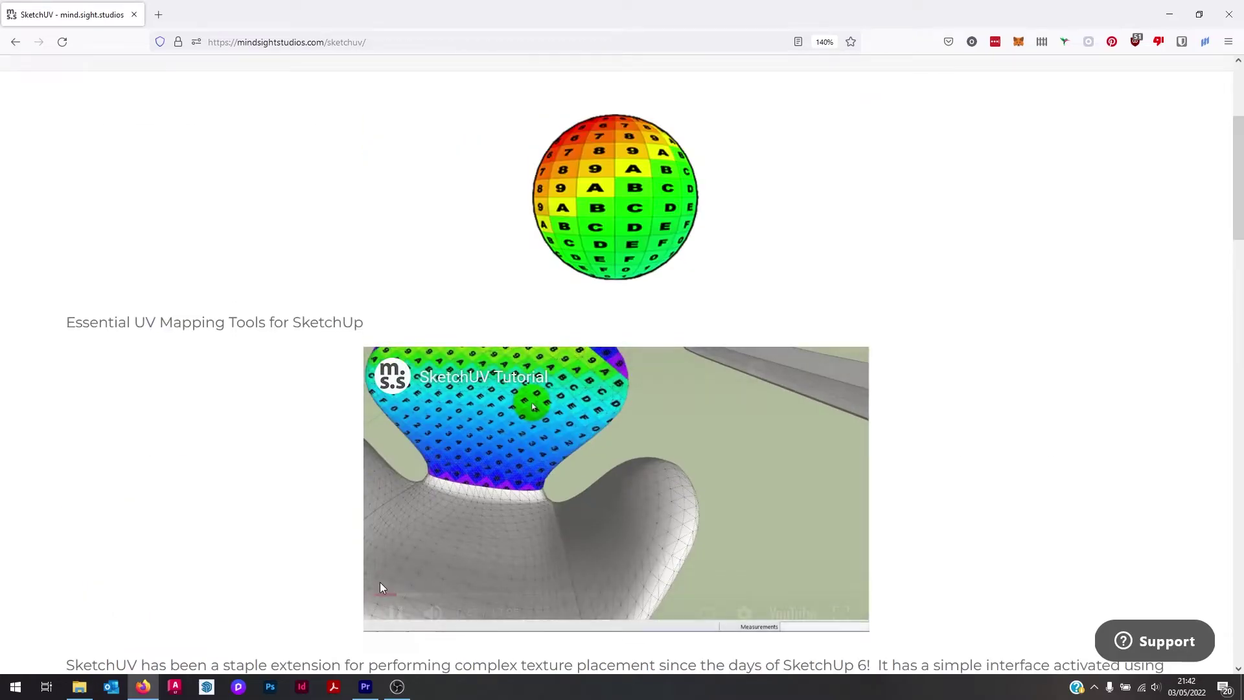
pyautogui.scroll(4, 302, 468)
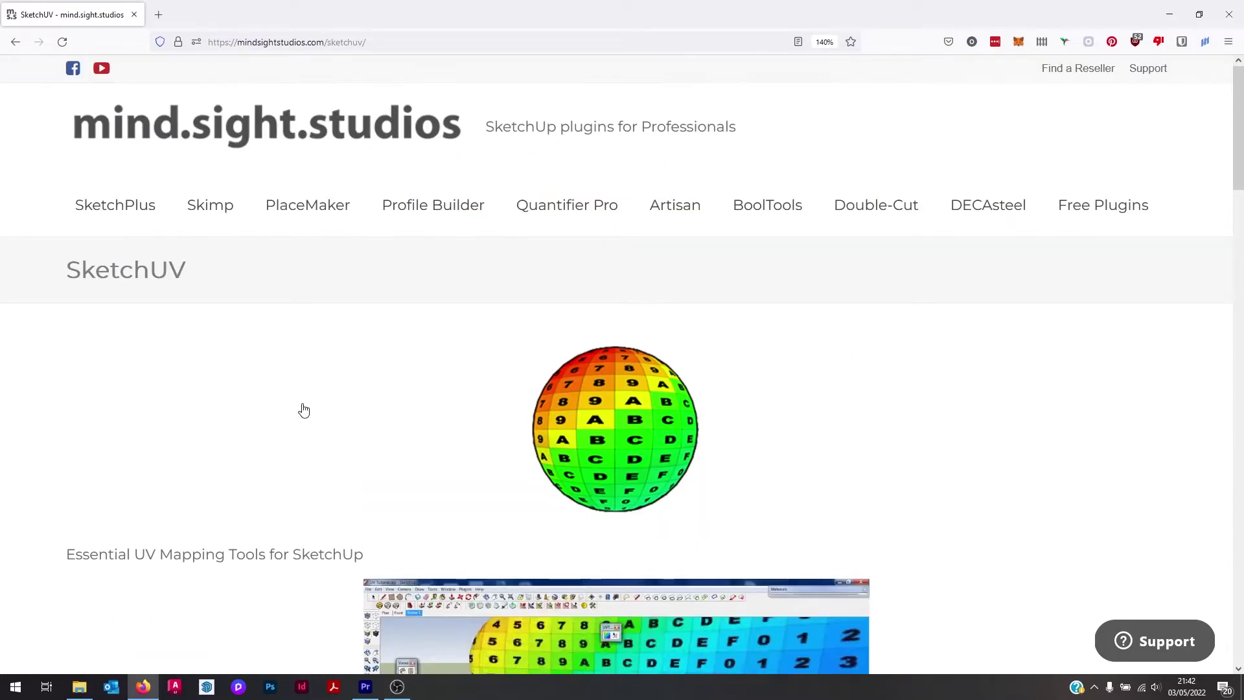
# Step: Scroll the mindsightstudios.com SketchUV page down to its description and Features list
pyautogui.scroll(-8, 386, 139)
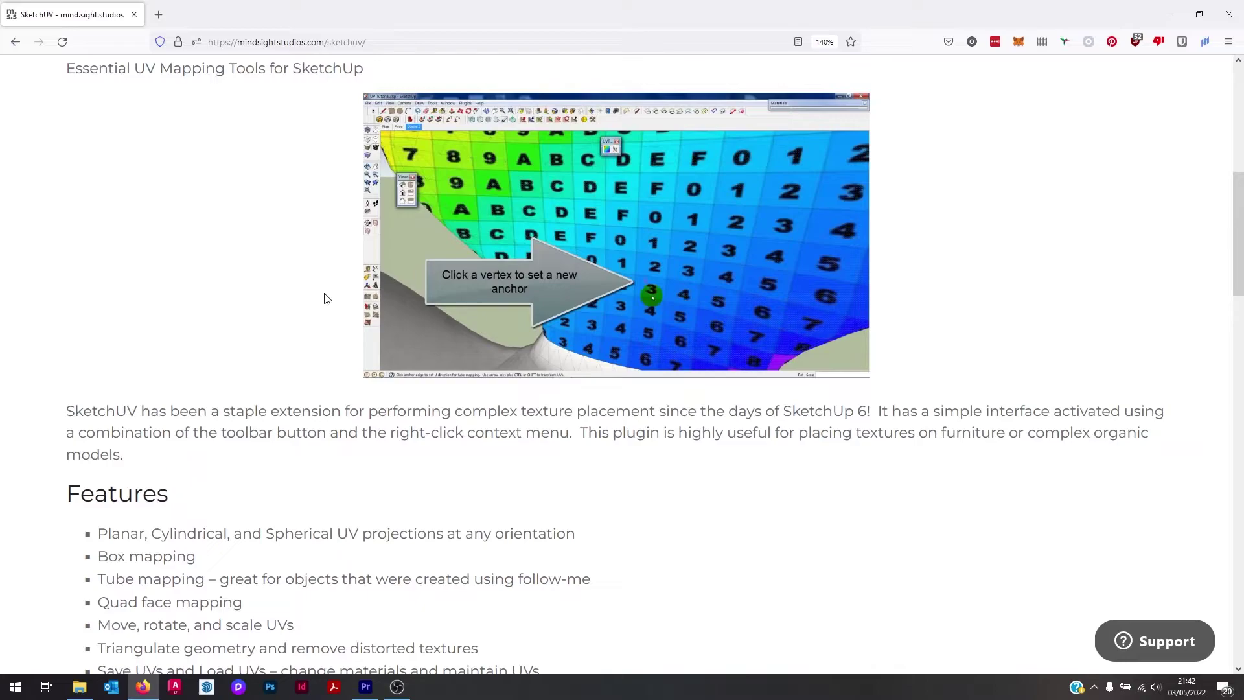
pyautogui.scroll(-3, 307, 300)
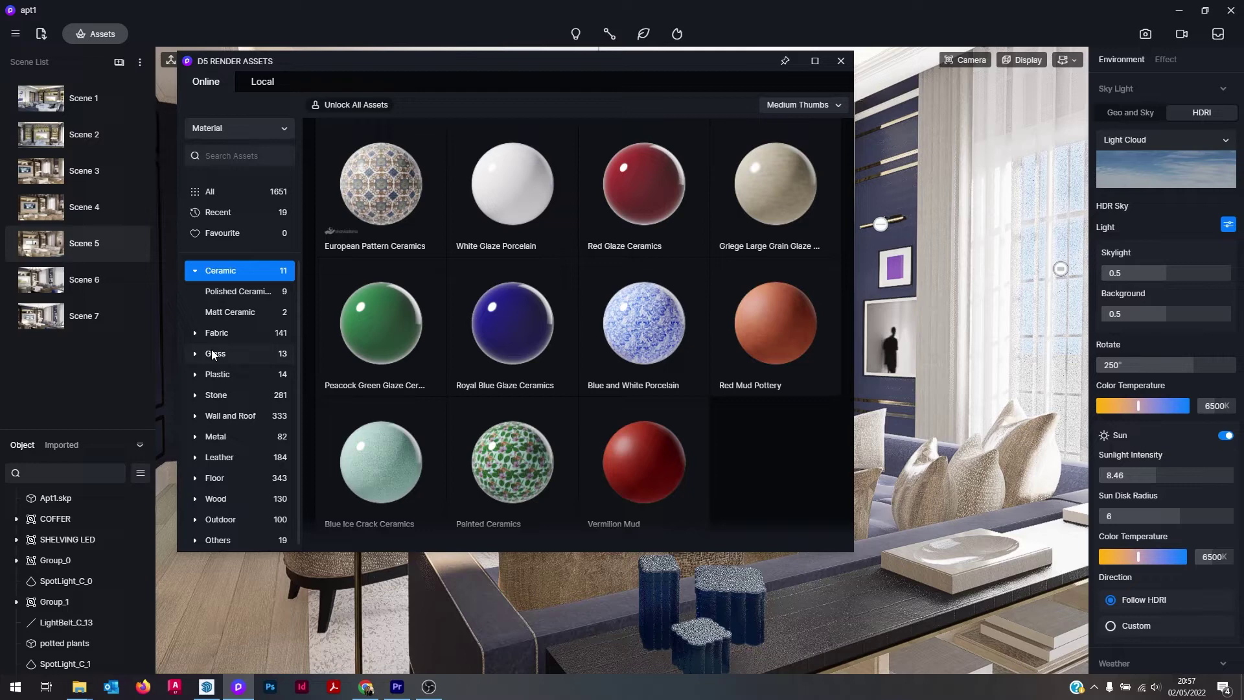
# Step: Browse the D5 Glass and Fabric materials, then apply Metal library Brushed Metal to the three scalloped stools
pyautogui.click(212, 353)
pyautogui.click(231, 330)
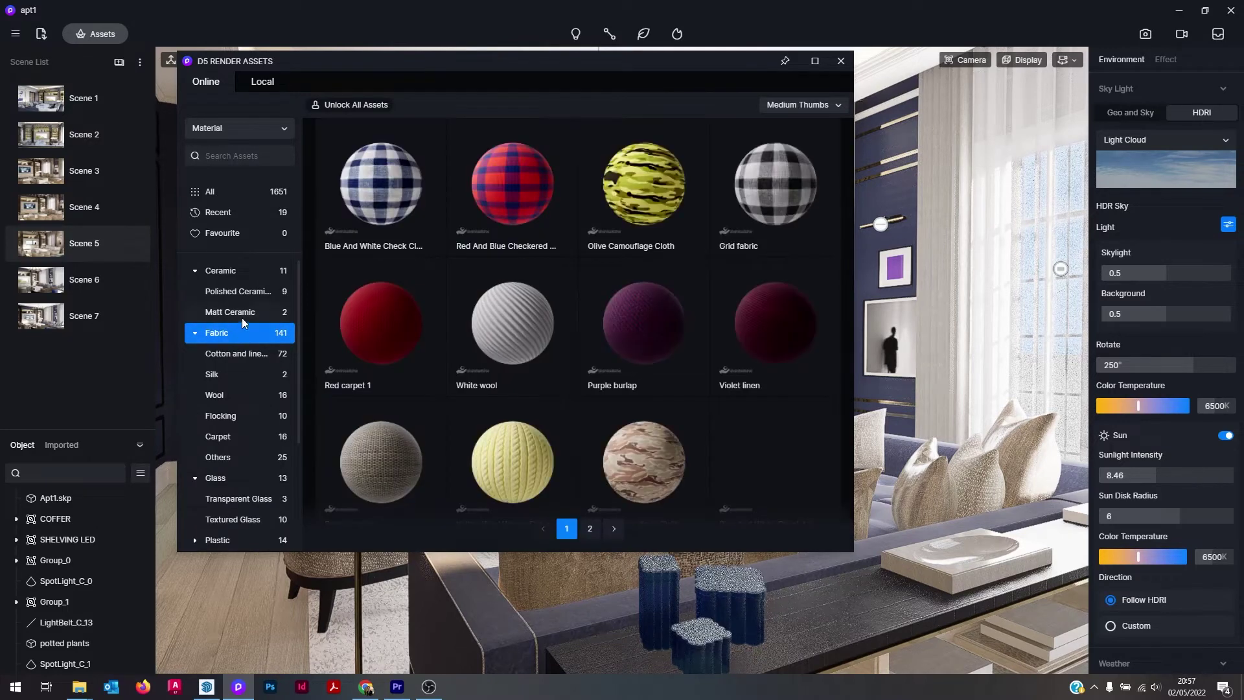
pyautogui.scroll(-5, 475, 277)
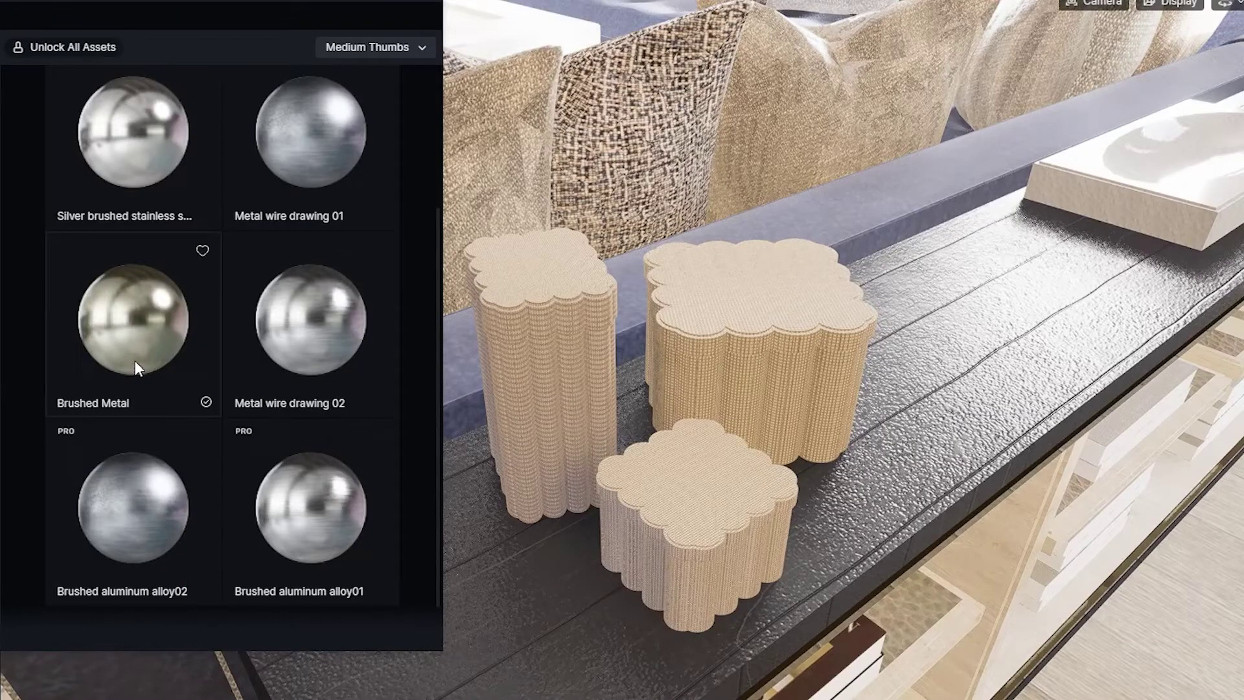
pyautogui.moveTo(748, 319); pyautogui.dragTo(576, 505)
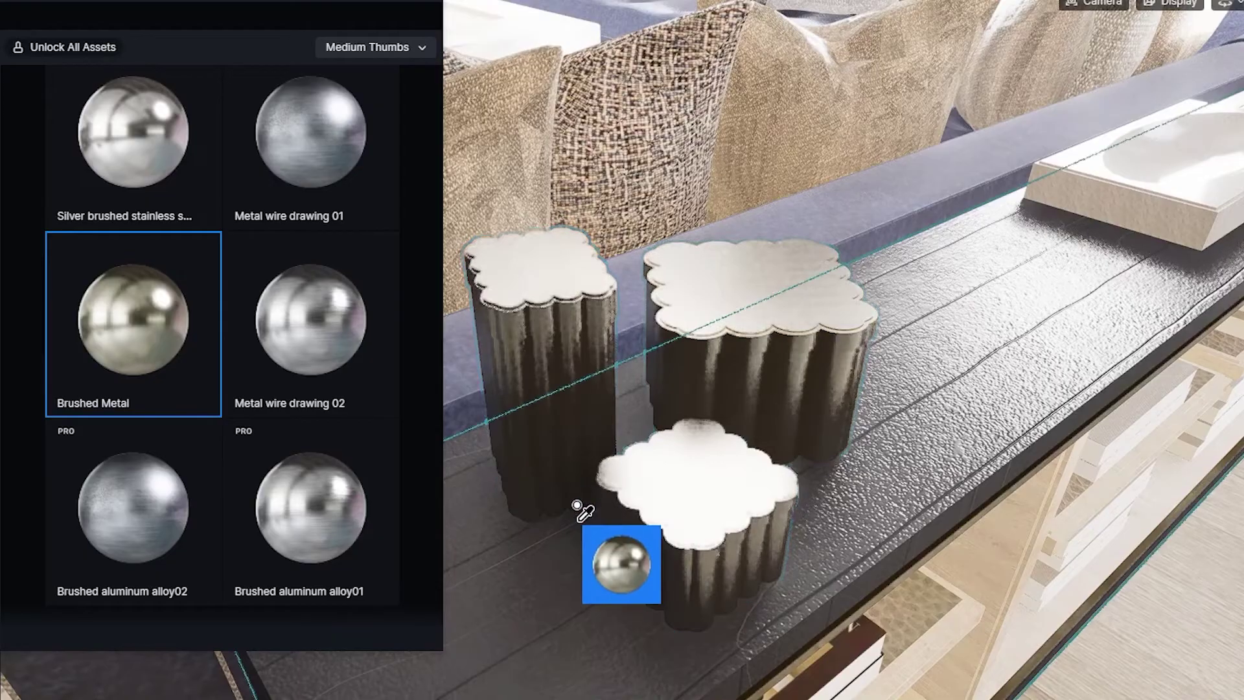